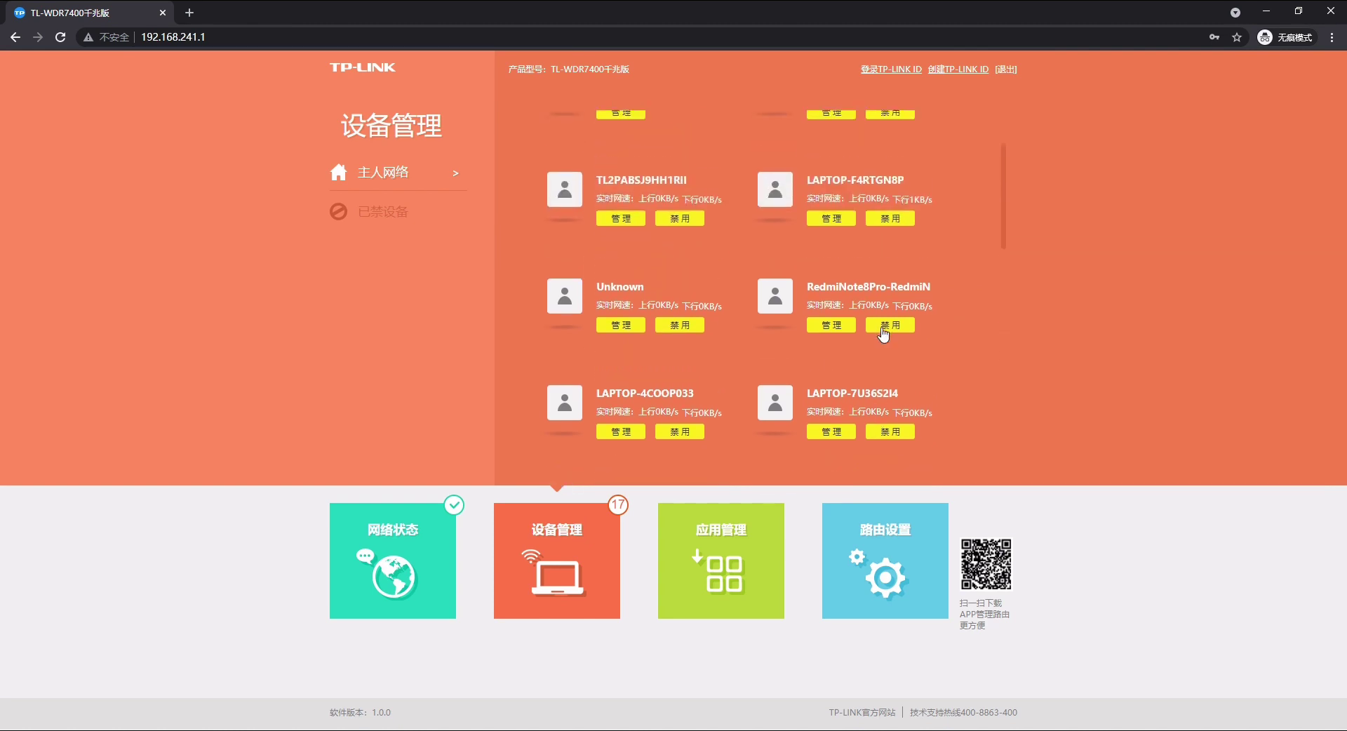
# Open the management details for the linaro-alip device in the device list
pyautogui.scroll(-7, 884, 335)
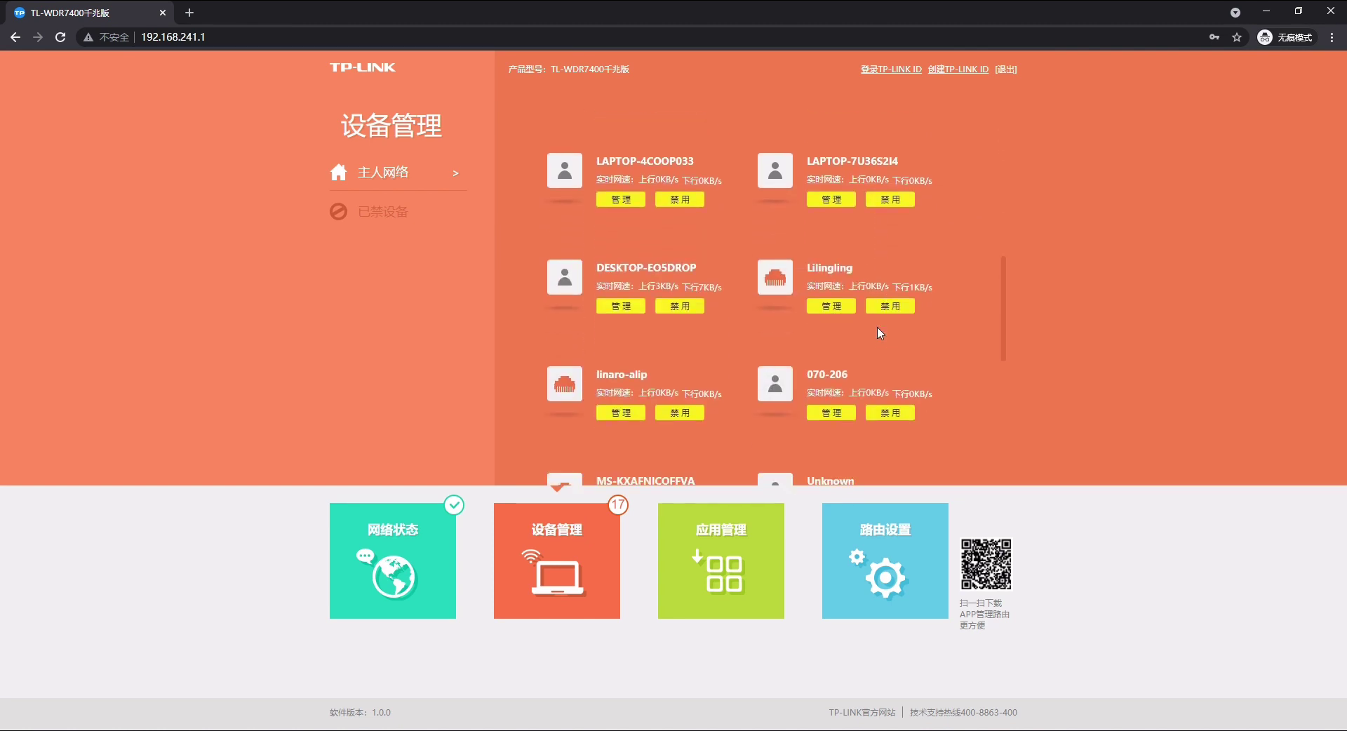
pyautogui.scroll(3, 851, 345)
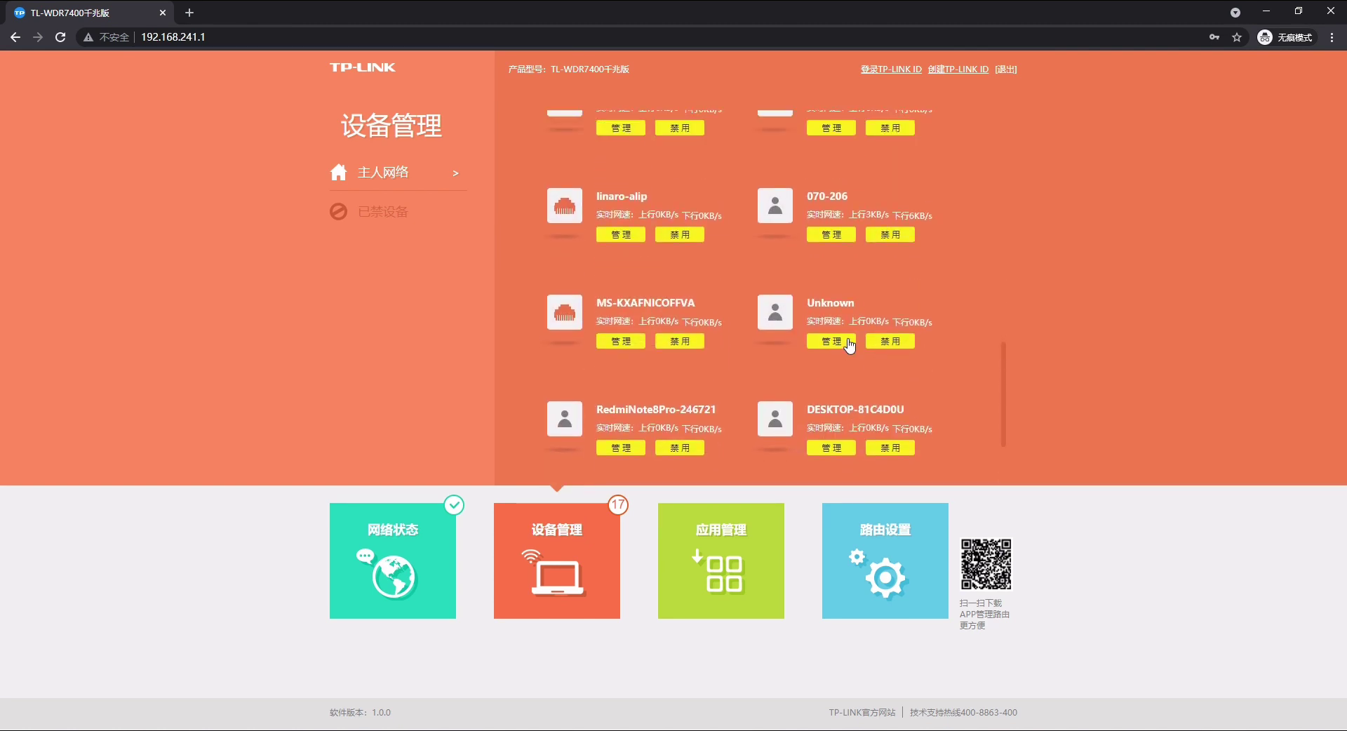
pyautogui.moveTo(602, 302); pyautogui.dragTo(649, 310)
pyautogui.click(635, 342)
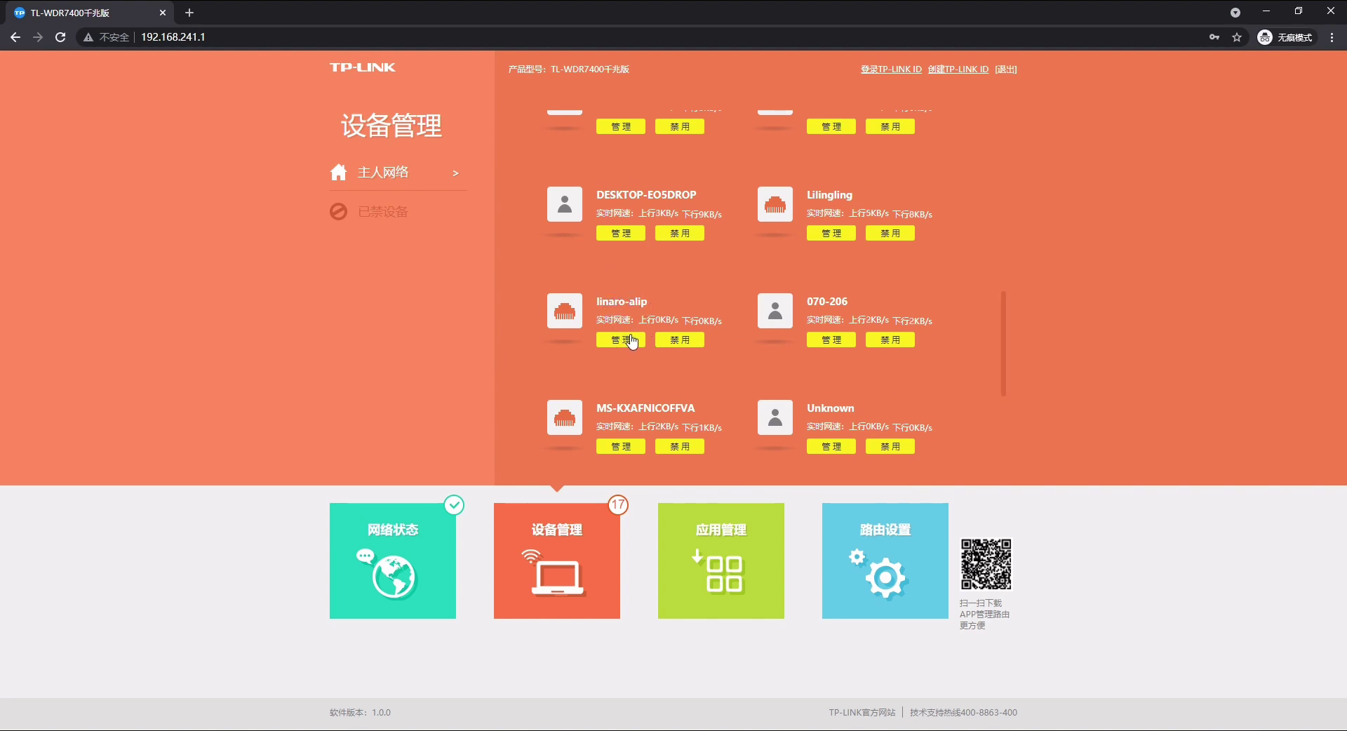
pyautogui.click(628, 341)
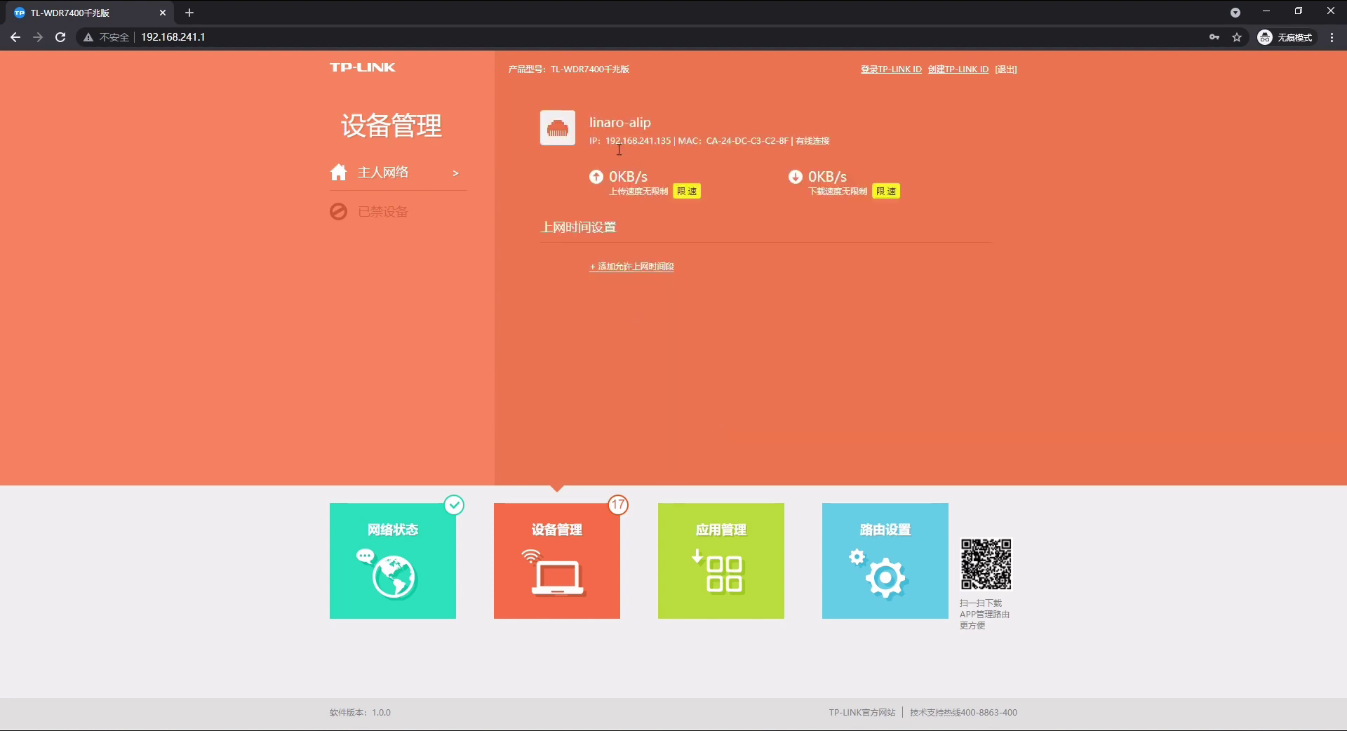
# Take linaro-alip's IP address 192.168.241.135 and open a new browser tab
pyautogui.moveTo(606, 144); pyautogui.dragTo(677, 144)
pyautogui.hotkey('ctrl', 'c')
pyautogui.click(629, 144)
pyautogui.click(552, 95)
pyautogui.click(190, 13)
# Load Home Assistant at 192.168.241.135:8123 in the new tab
pyautogui.hotkey('ctrl', 'v')
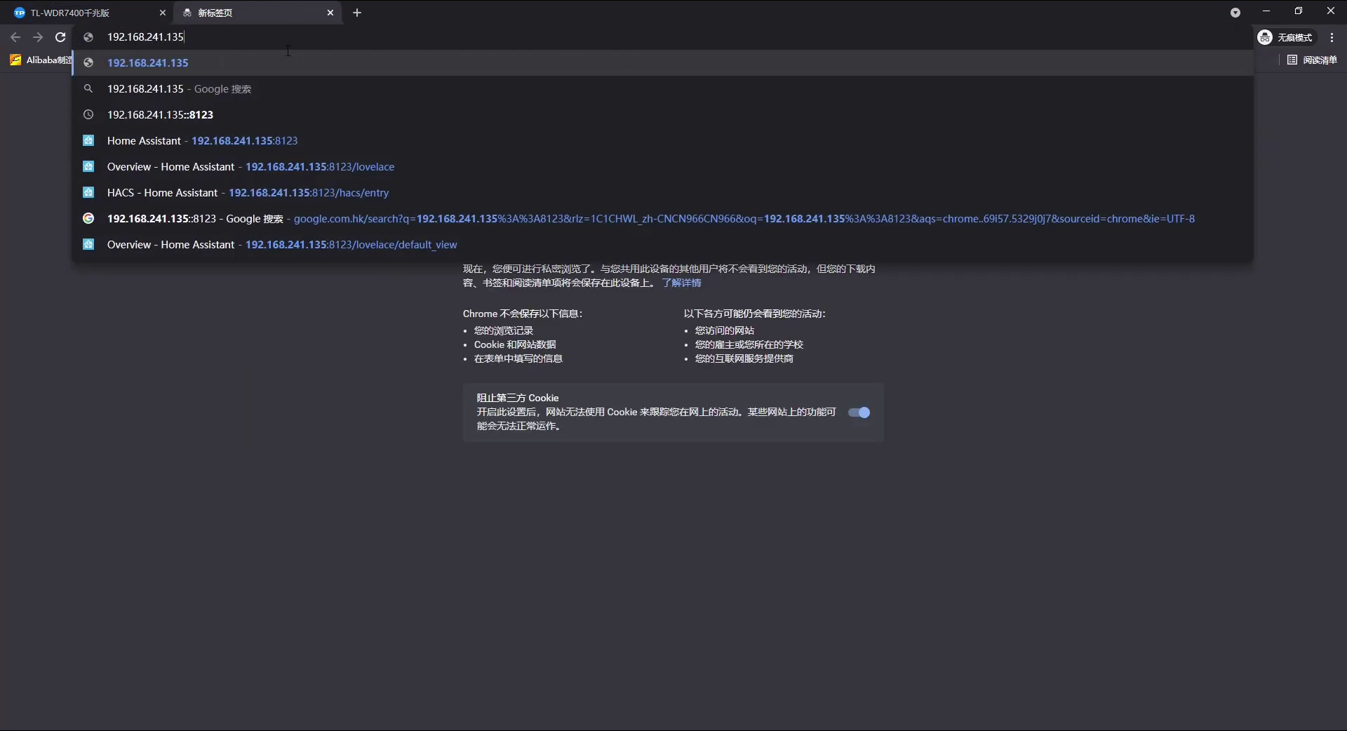
pyautogui.write(':')
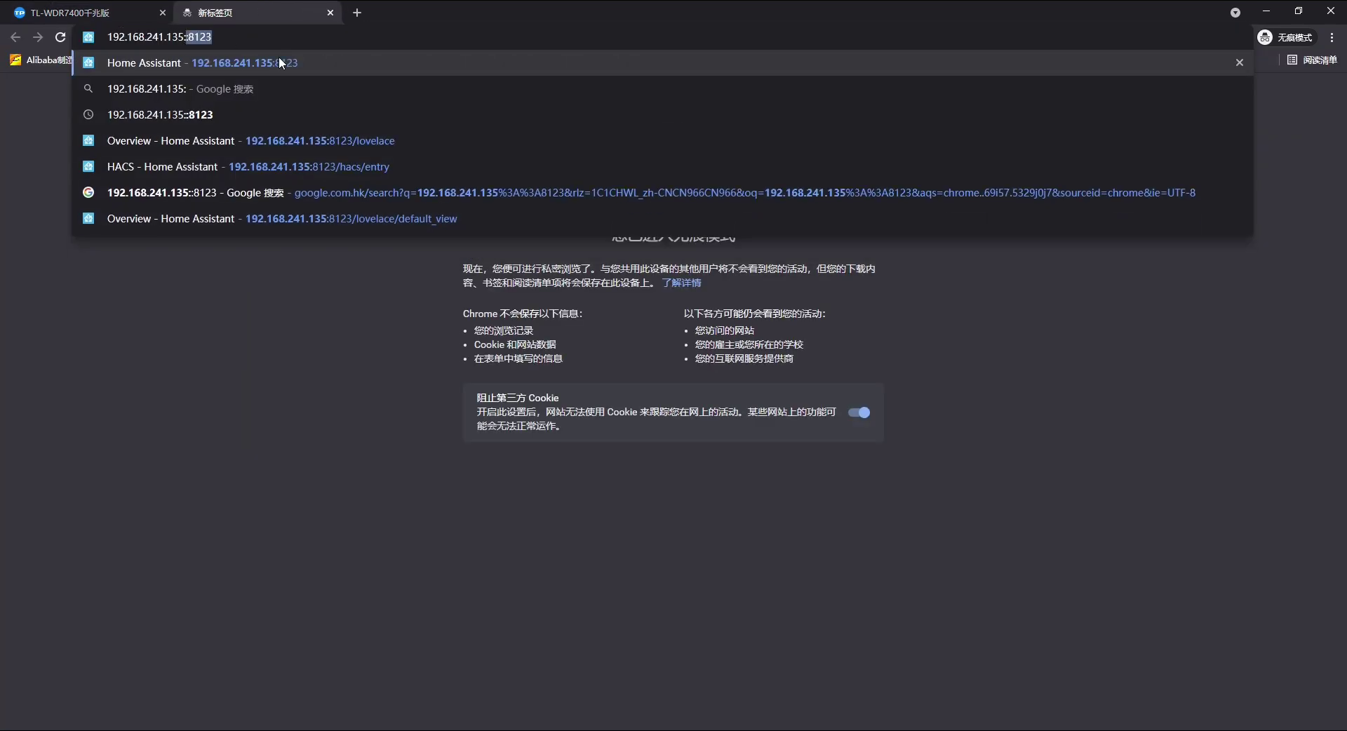
pyautogui.write('8123')
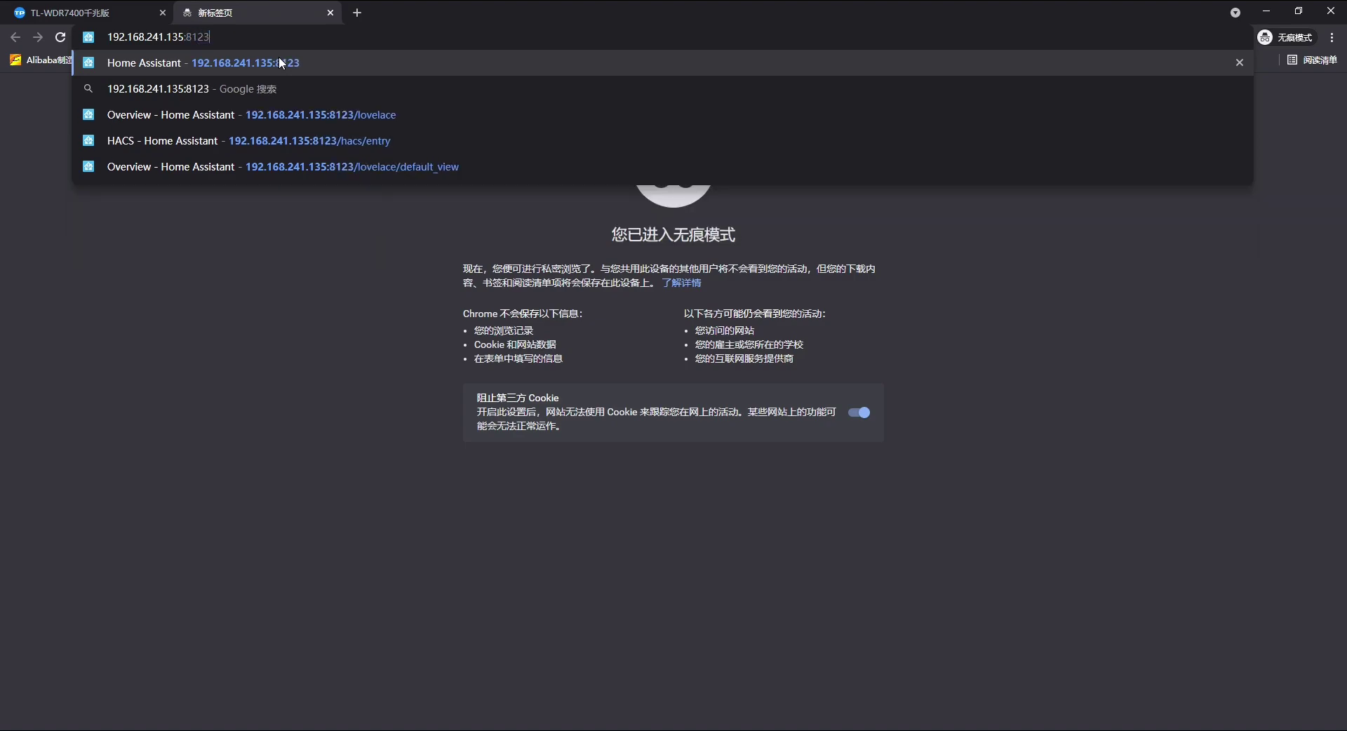
pyautogui.press('Return')
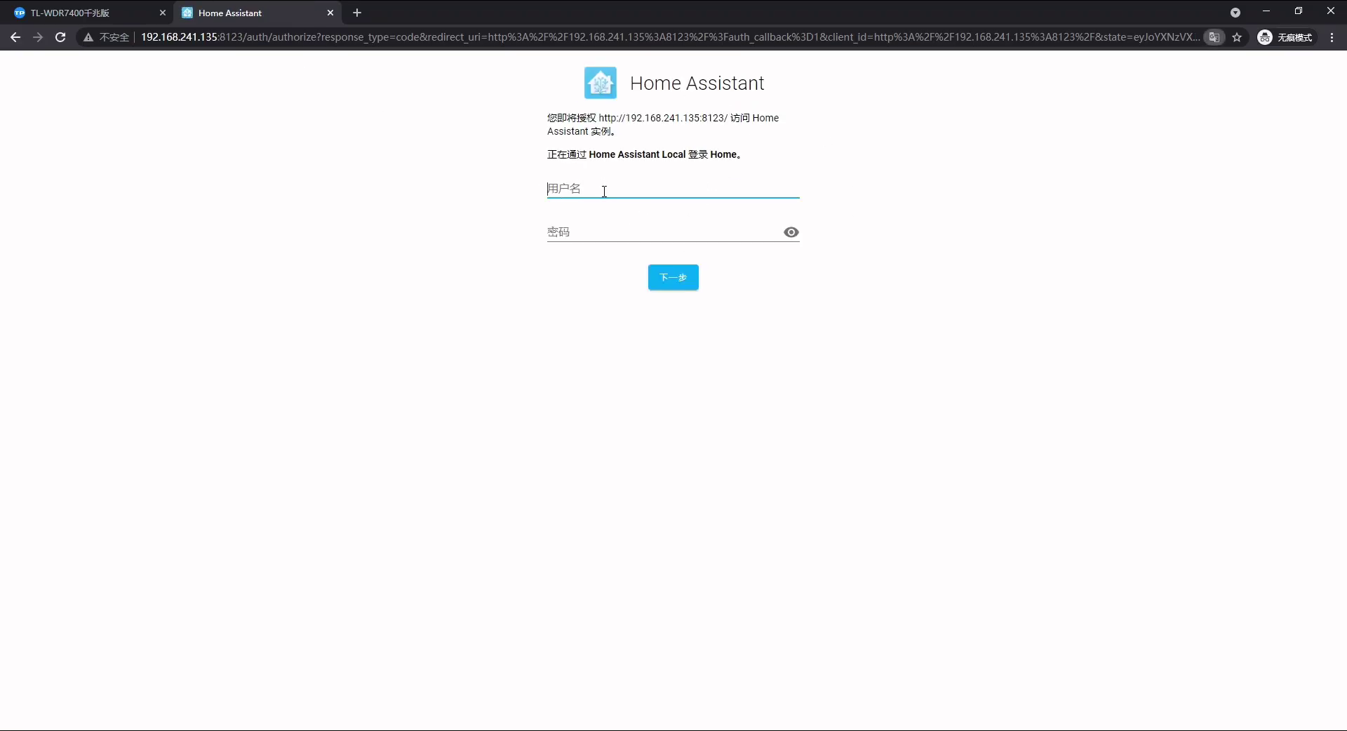
# Log in to Home Assistant with the account's username and password
pyautogui.press('Tab')
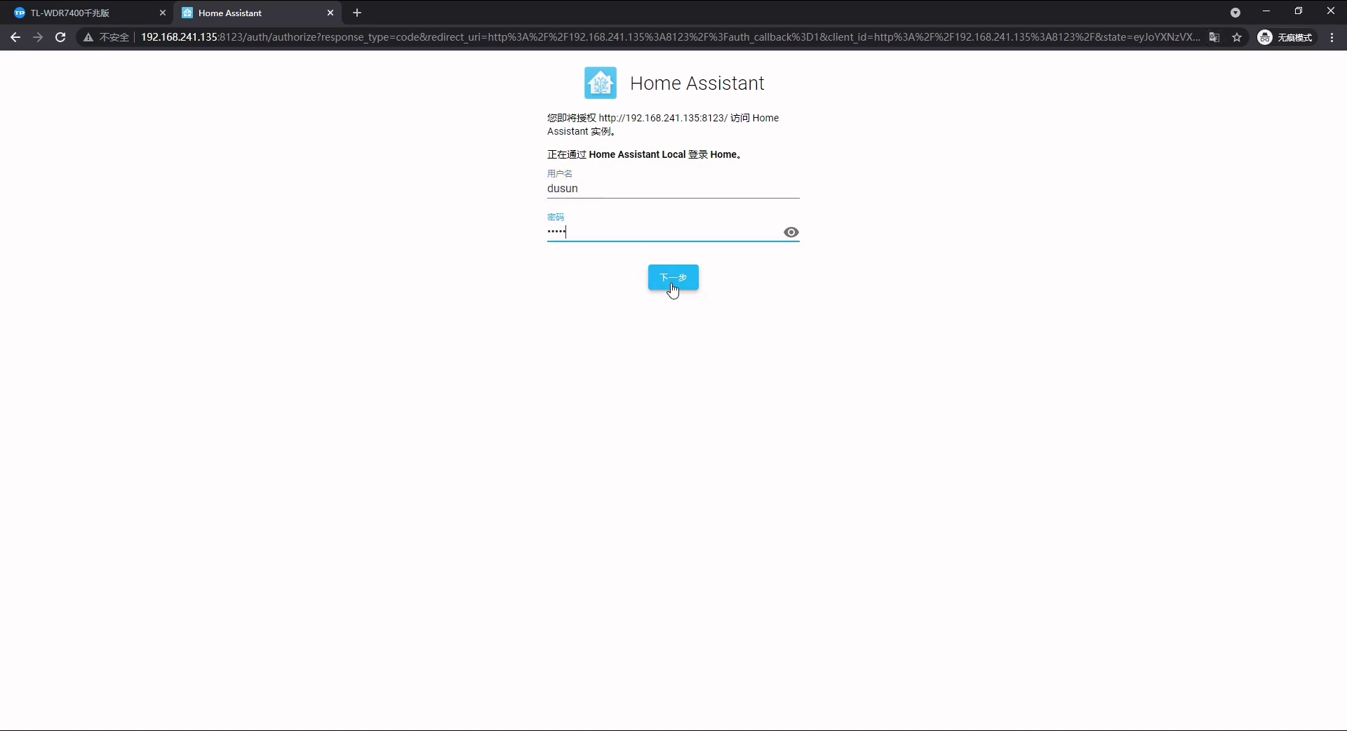
pyautogui.click(674, 284)
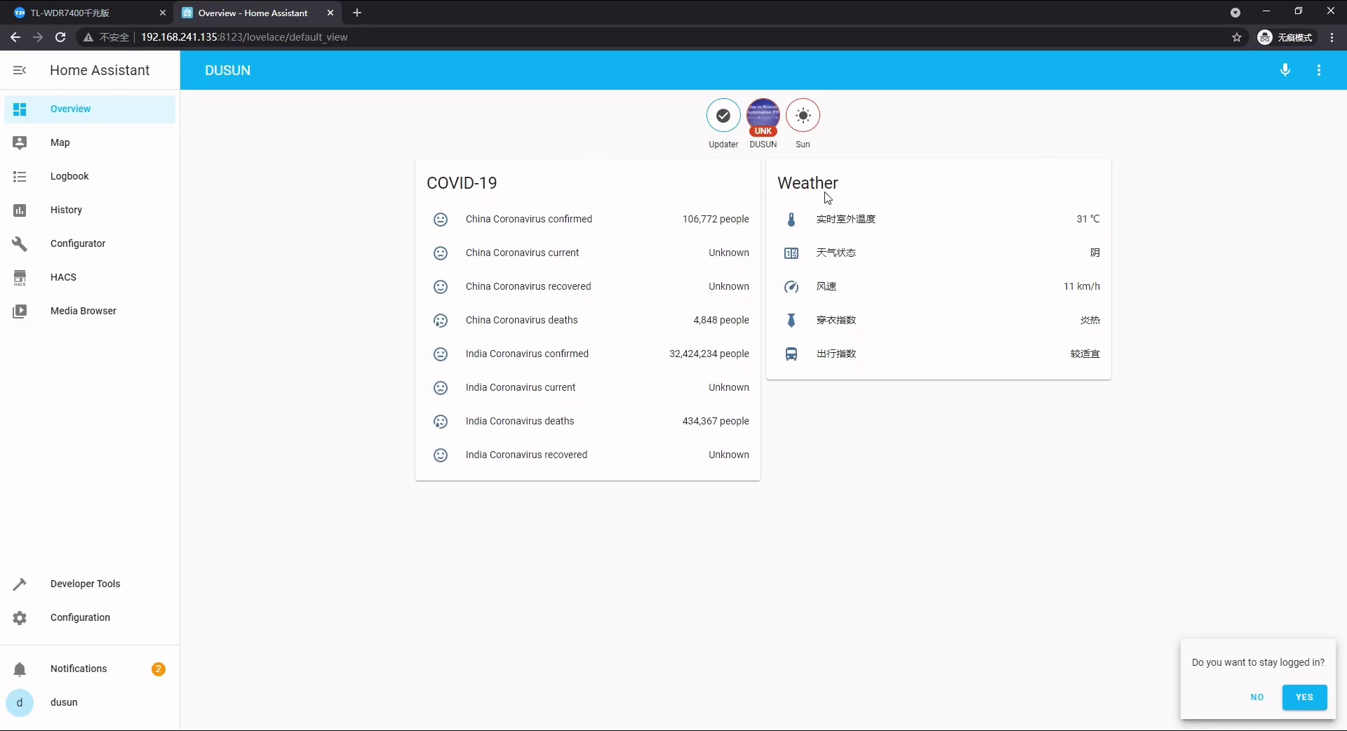
# Browse the Map, Logbook, History, HACS, Configurator and Media Browser pages
pyautogui.click(69, 151)
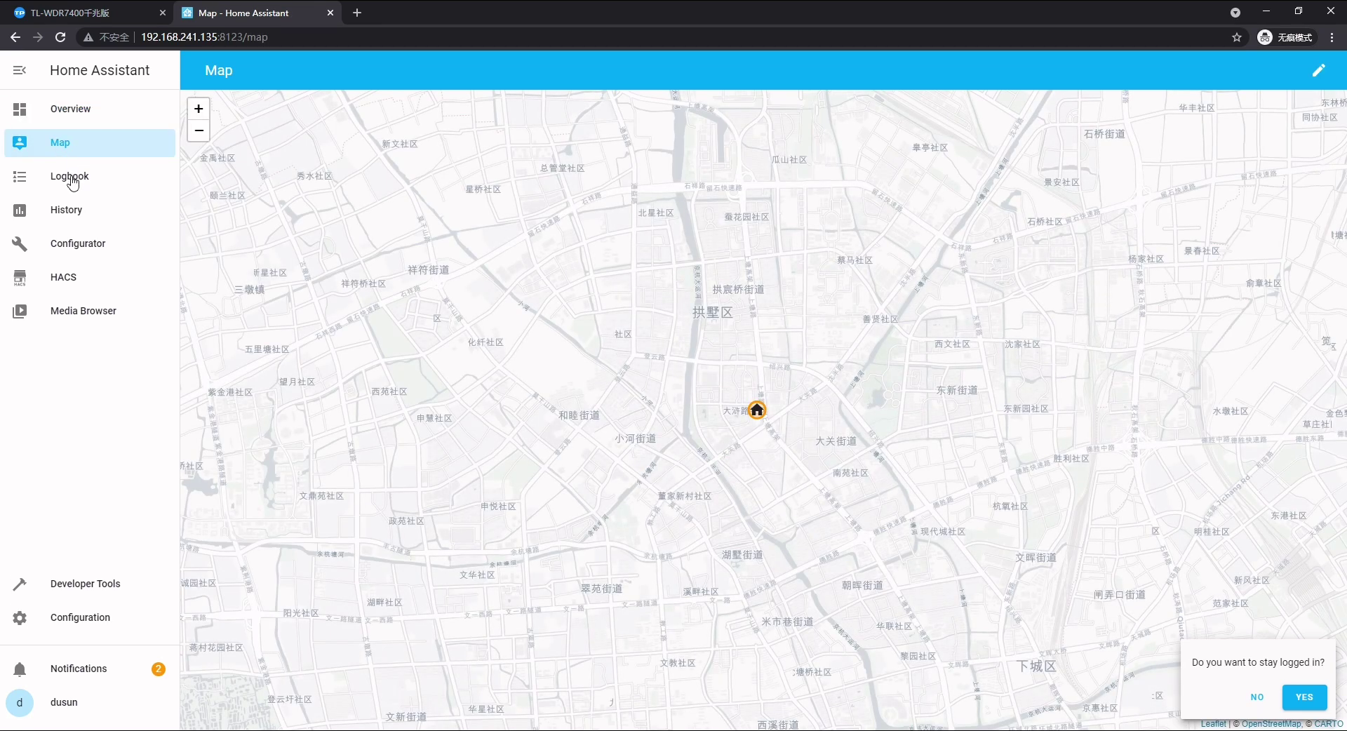
pyautogui.click(72, 181)
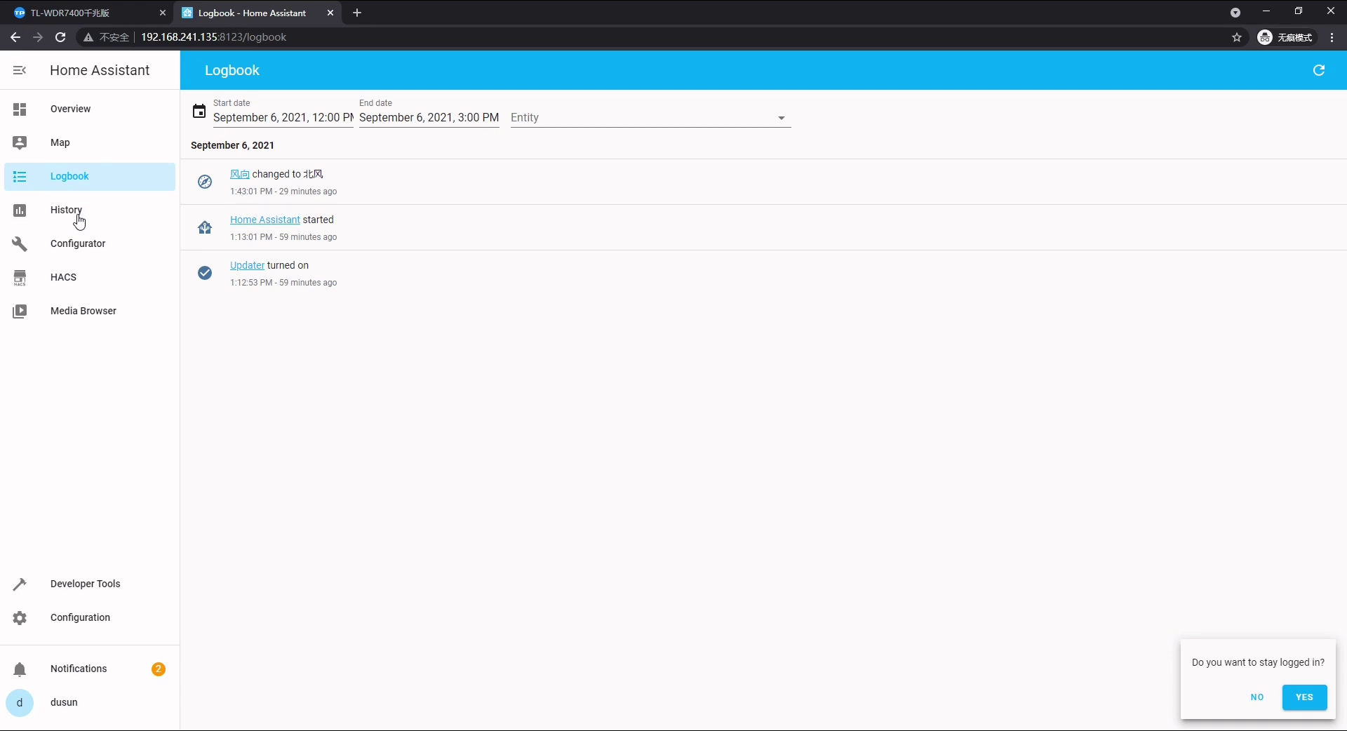
pyautogui.click(79, 222)
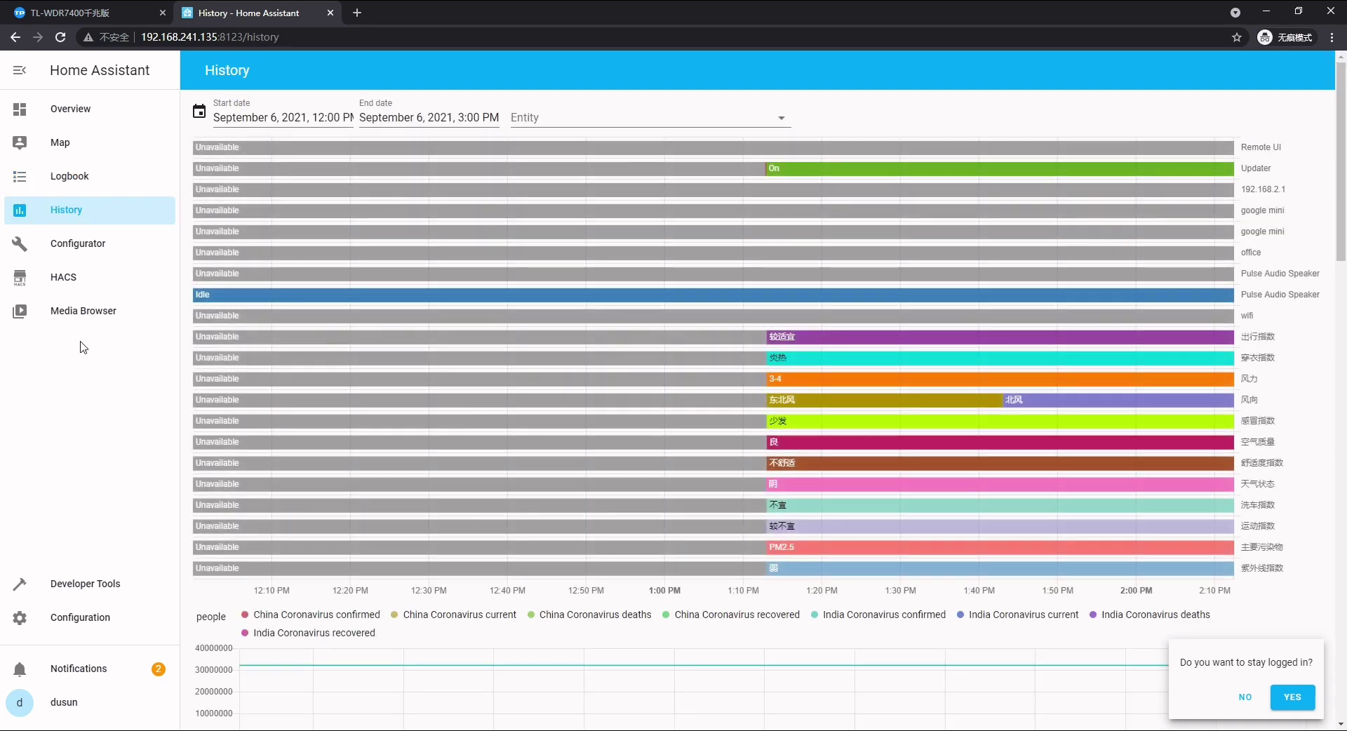
pyautogui.click(105, 273)
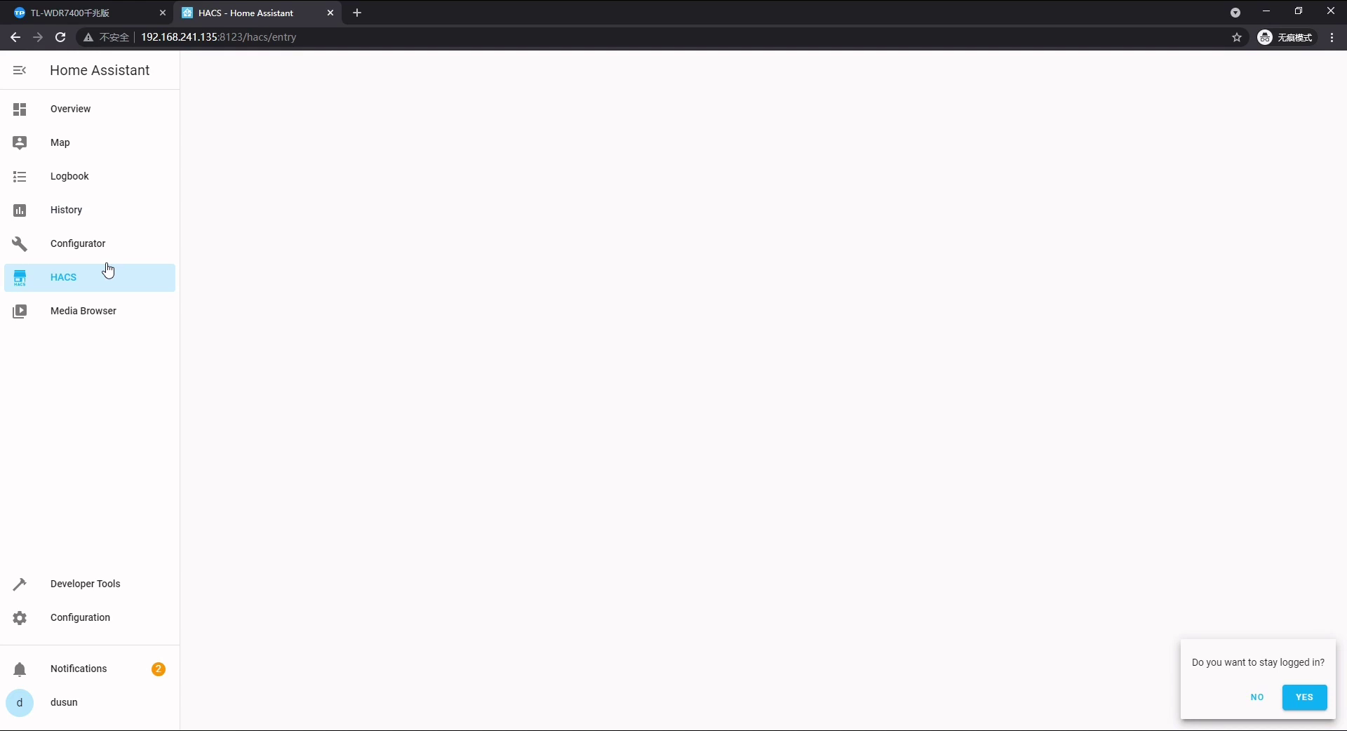
pyautogui.click(108, 256)
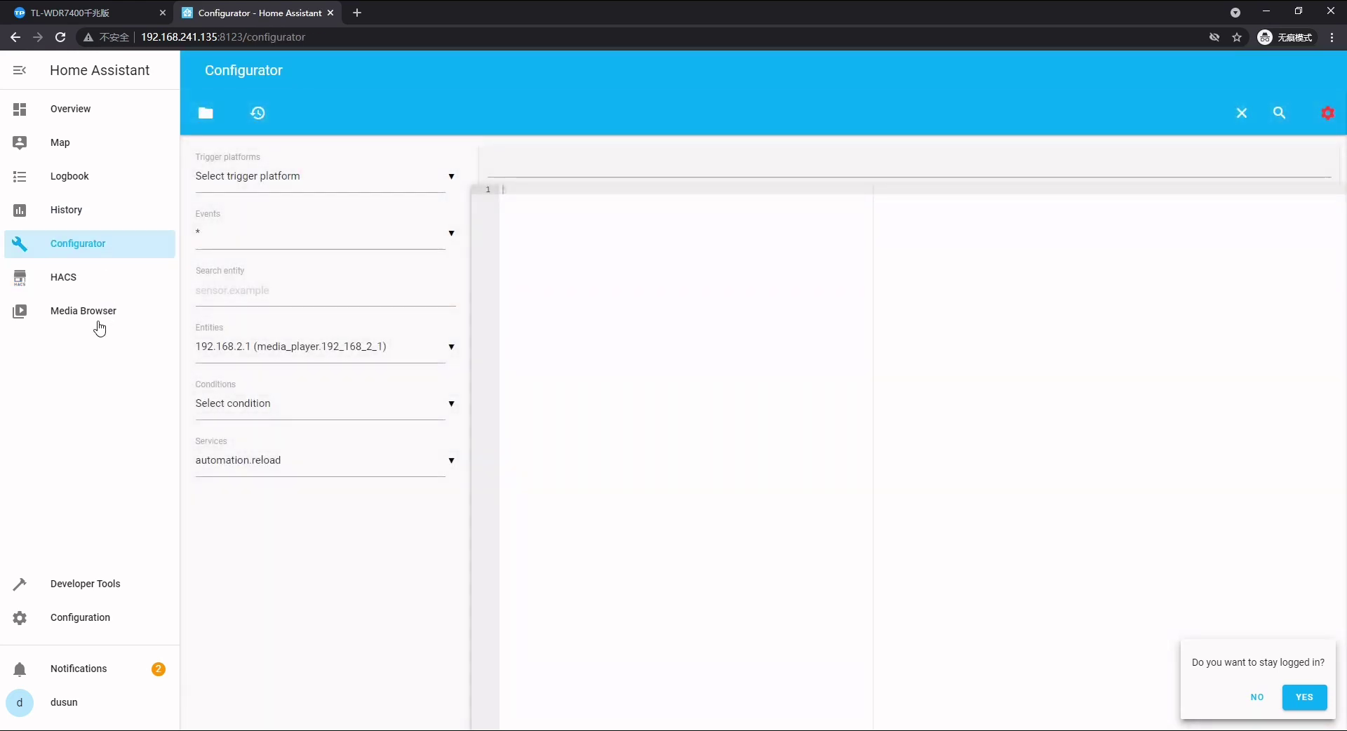
pyautogui.click(101, 324)
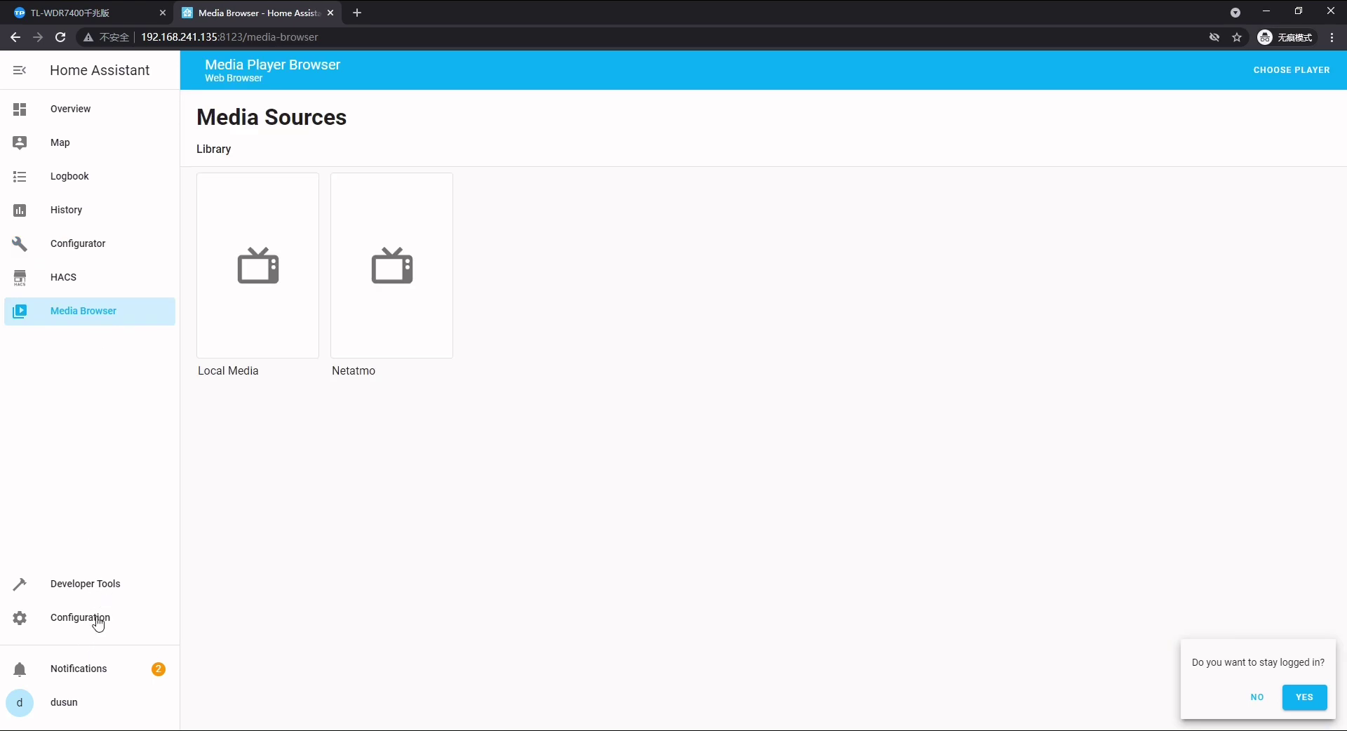
# View the user profile, go to Configuration, and choose to stay logged in
pyautogui.click(87, 703)
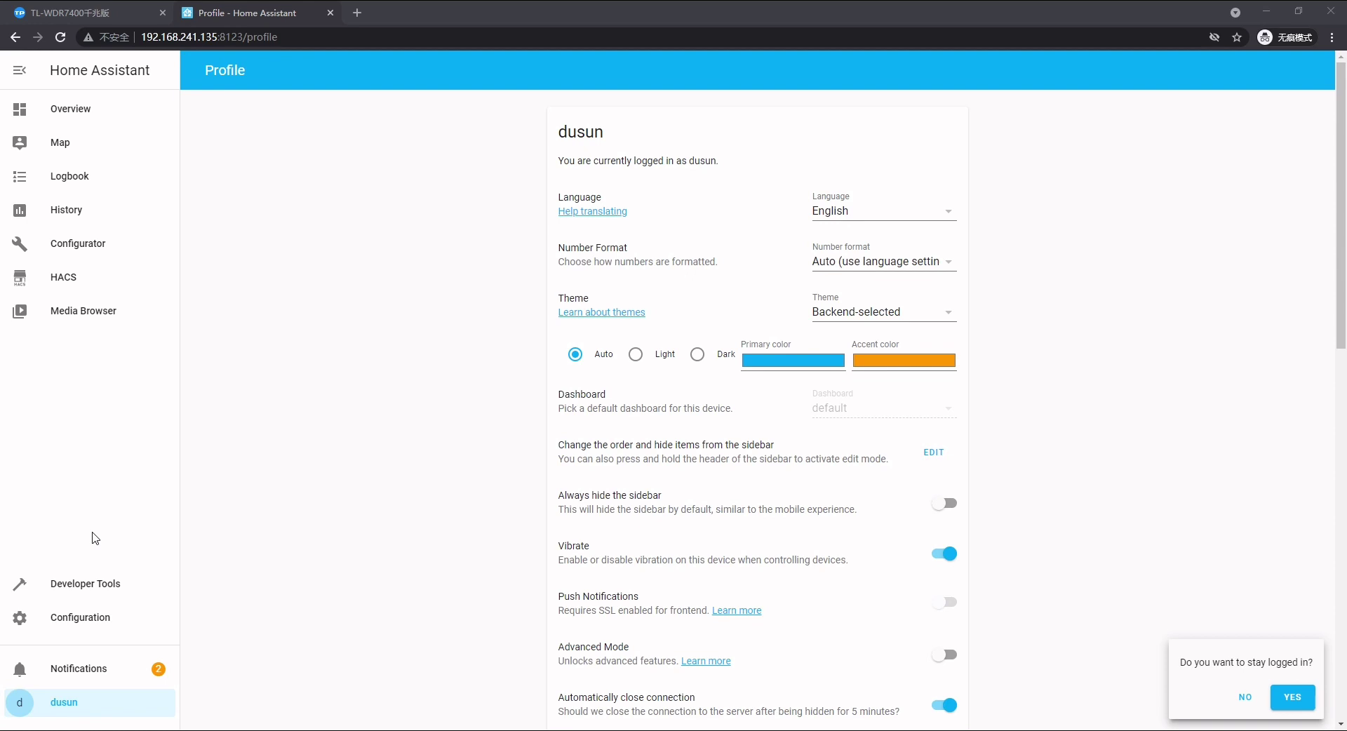
pyautogui.click(98, 616)
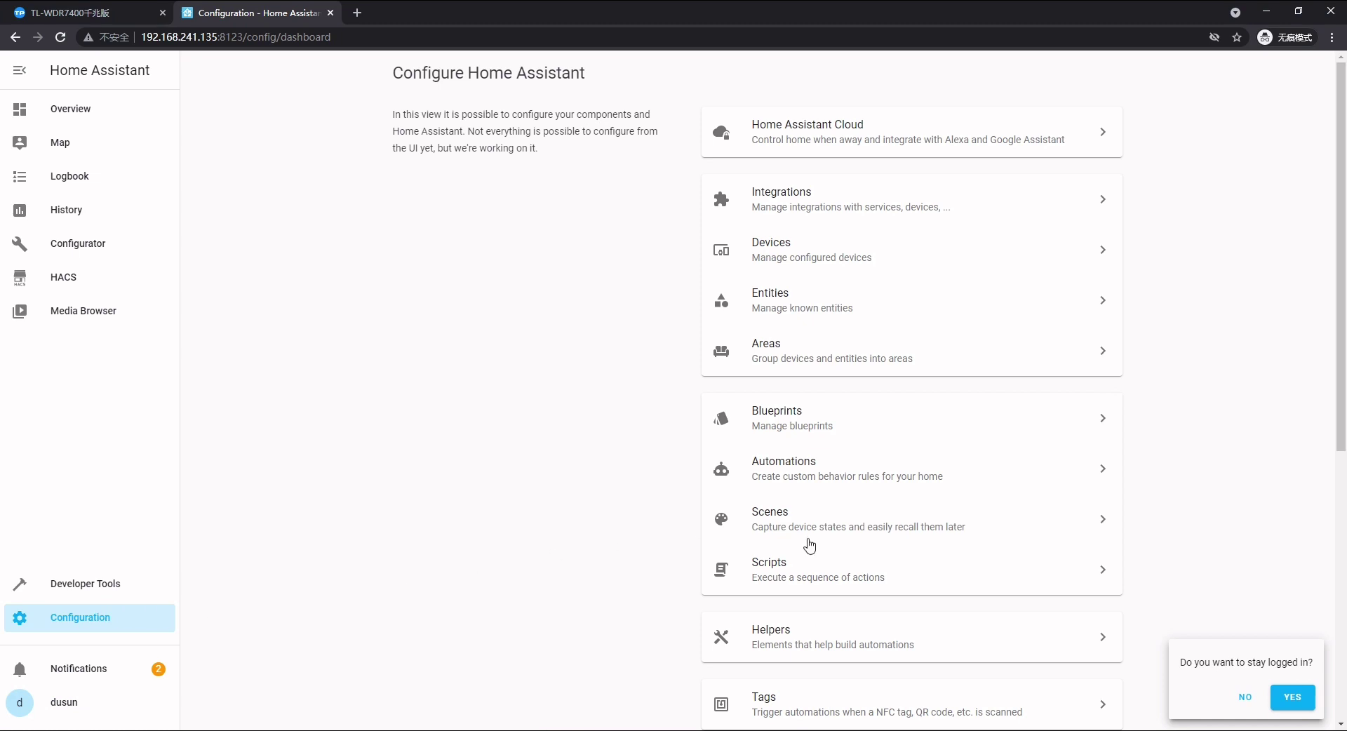
pyautogui.scroll(-6, 873, 530)
pyautogui.scroll(6, 864, 543)
pyautogui.click(1291, 698)
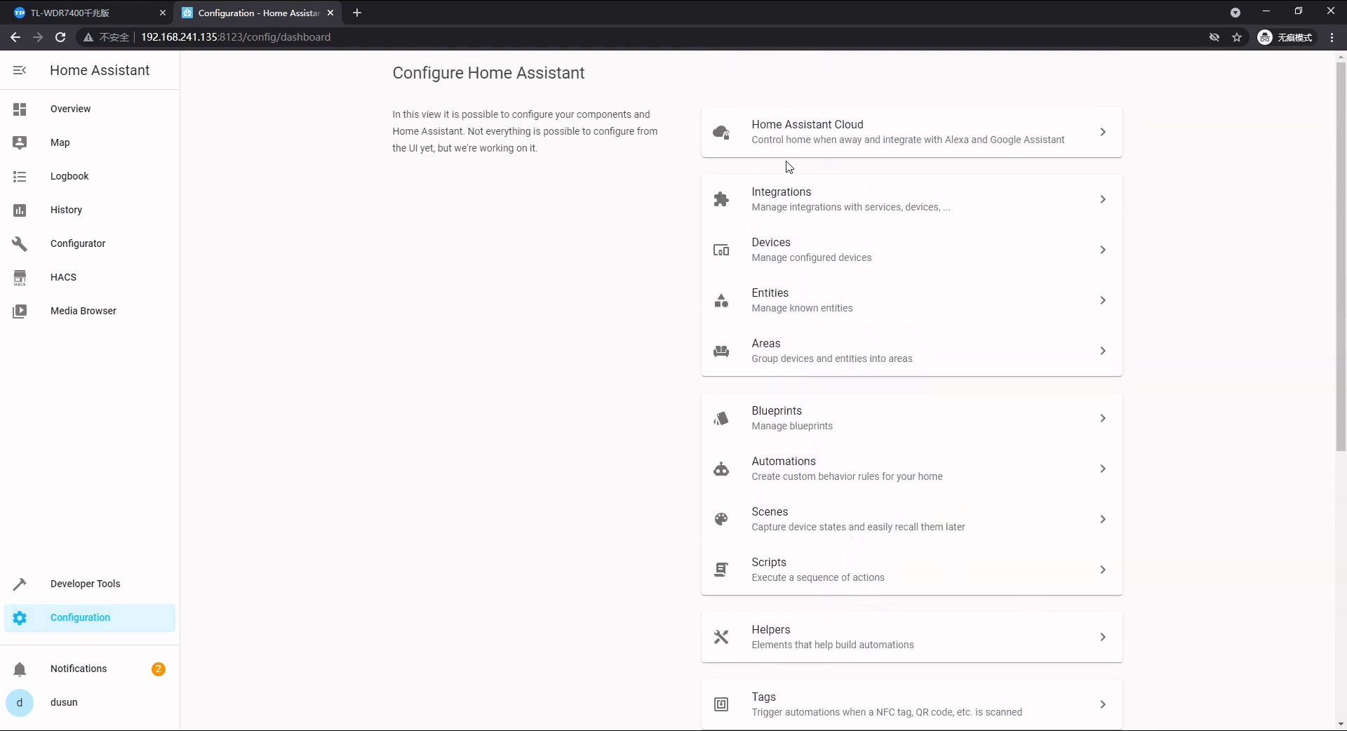
# Register a free one-month Home Assistant Cloud trial with an e-mail and password, then reload the sign-in page
pyautogui.click(833, 123)
pyautogui.click(812, 406)
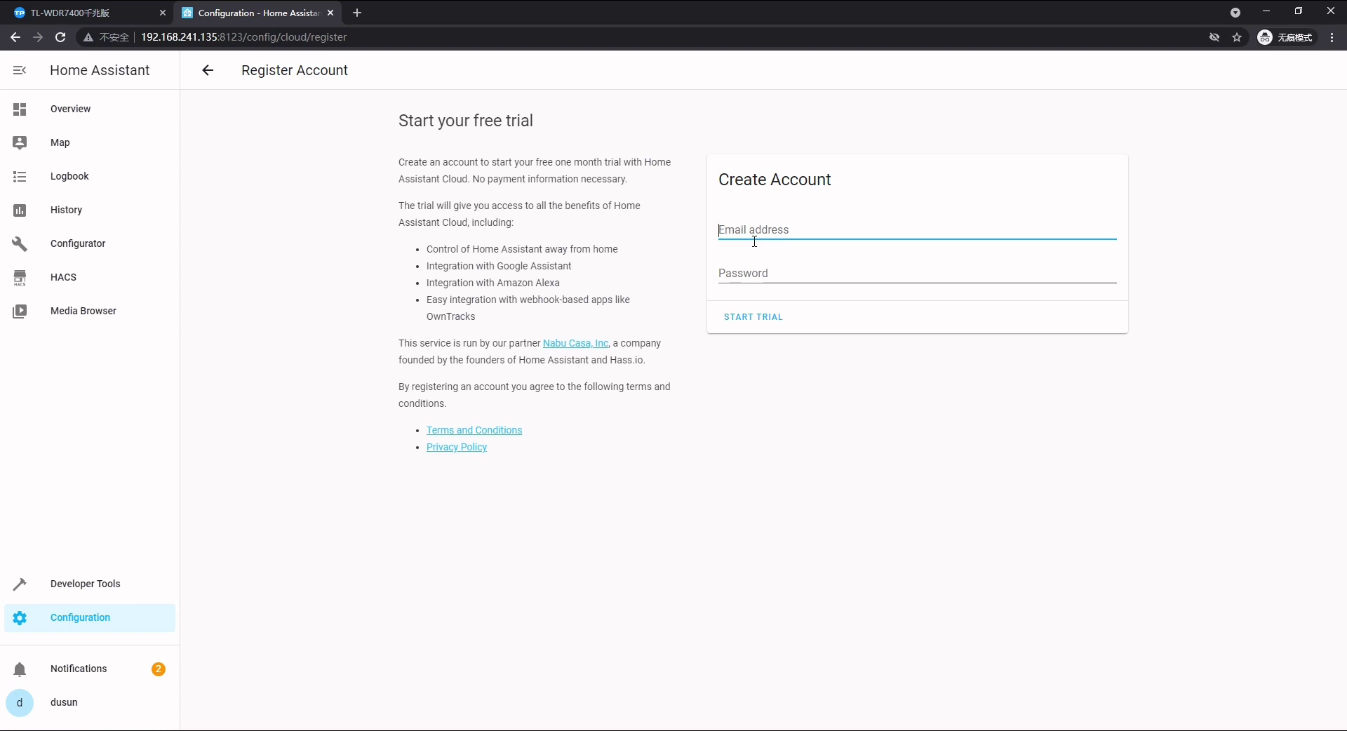
pyautogui.press('Tab')
pyautogui.write('•••')
pyautogui.click(799, 320)
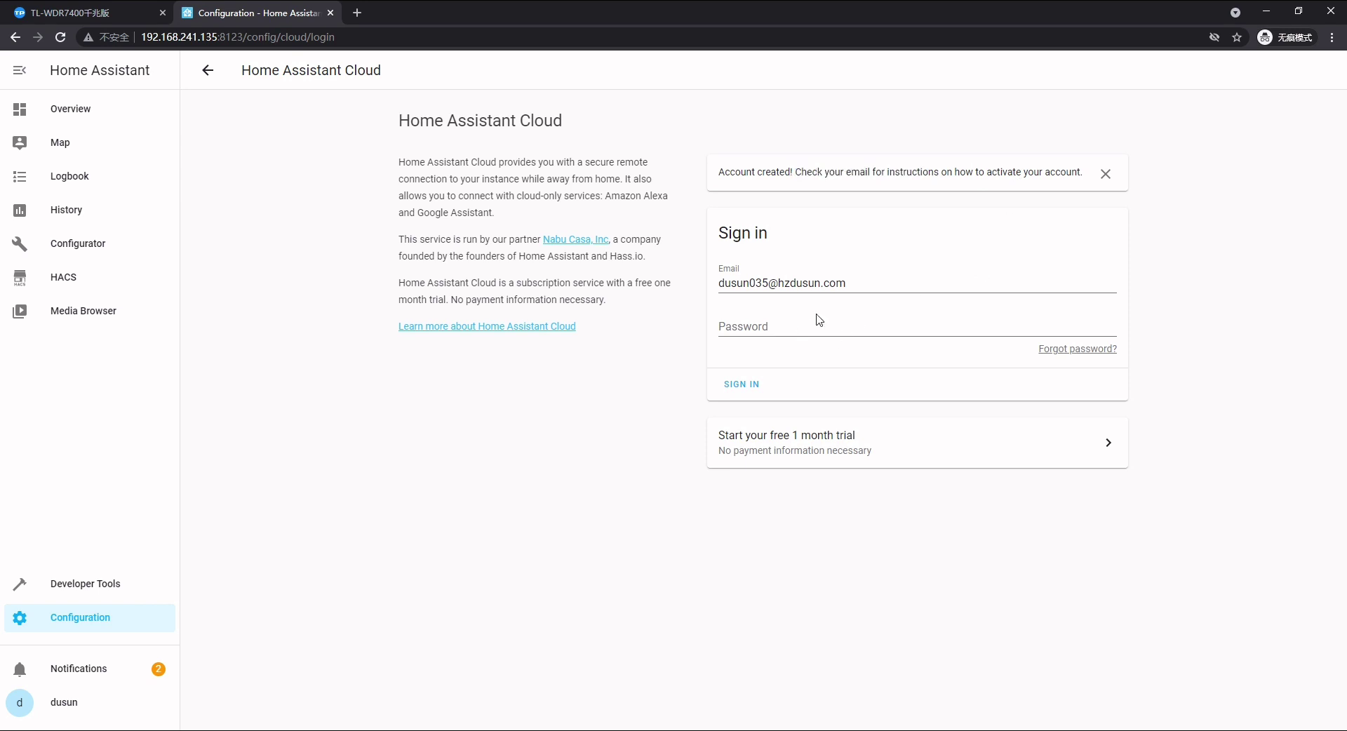
pyautogui.click(914, 41)
pyautogui.press('Return')
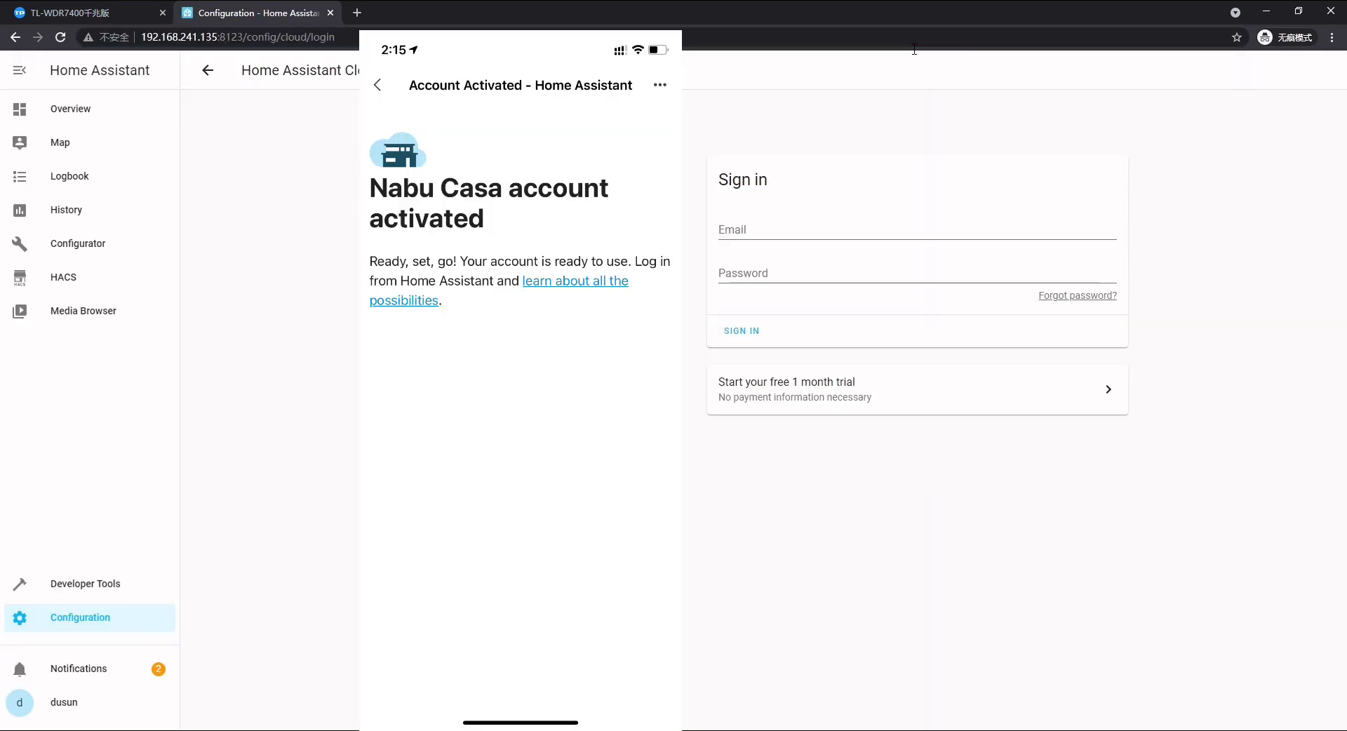
# Sign in to Home Assistant Cloud using the Nabu Casa account's e-mail and password
pyautogui.click(784, 227)
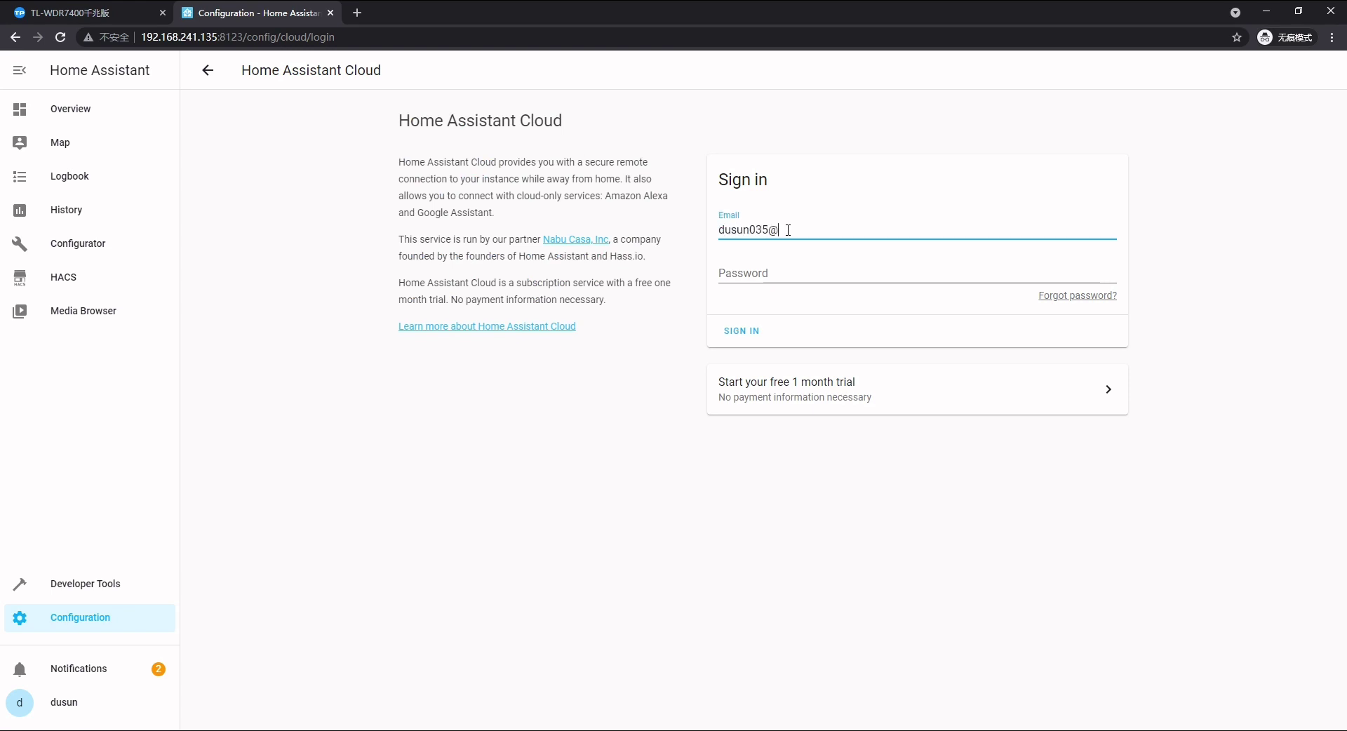
pyautogui.press('Tab')
pyautogui.write('****')
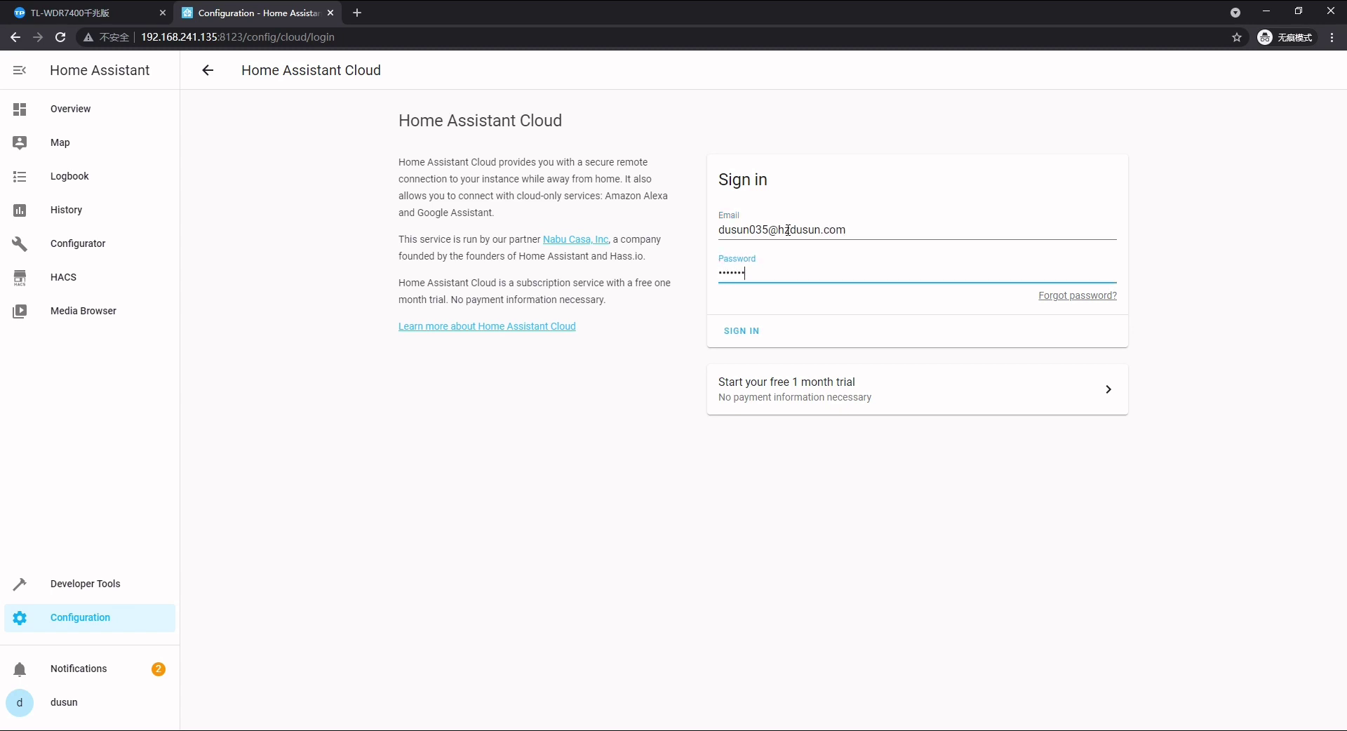
pyautogui.click(775, 336)
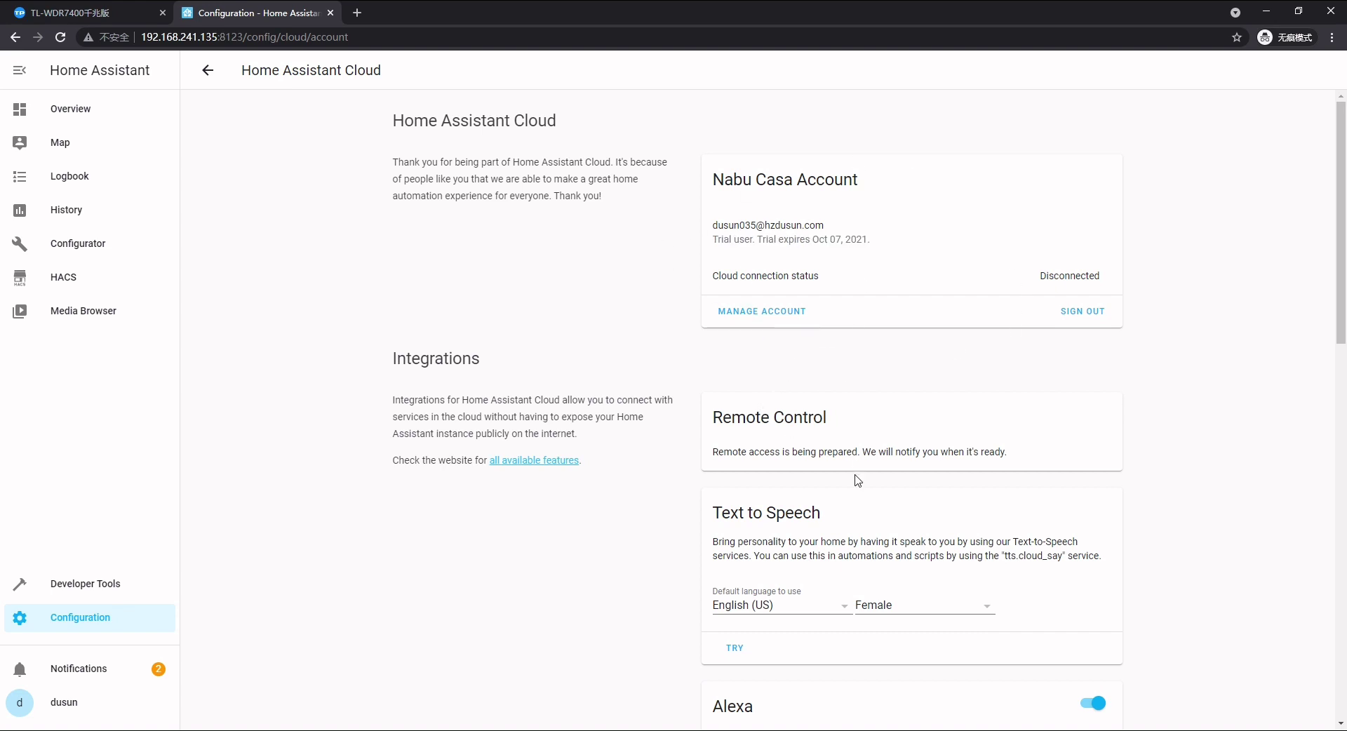
pyautogui.scroll(-3, 803, 445)
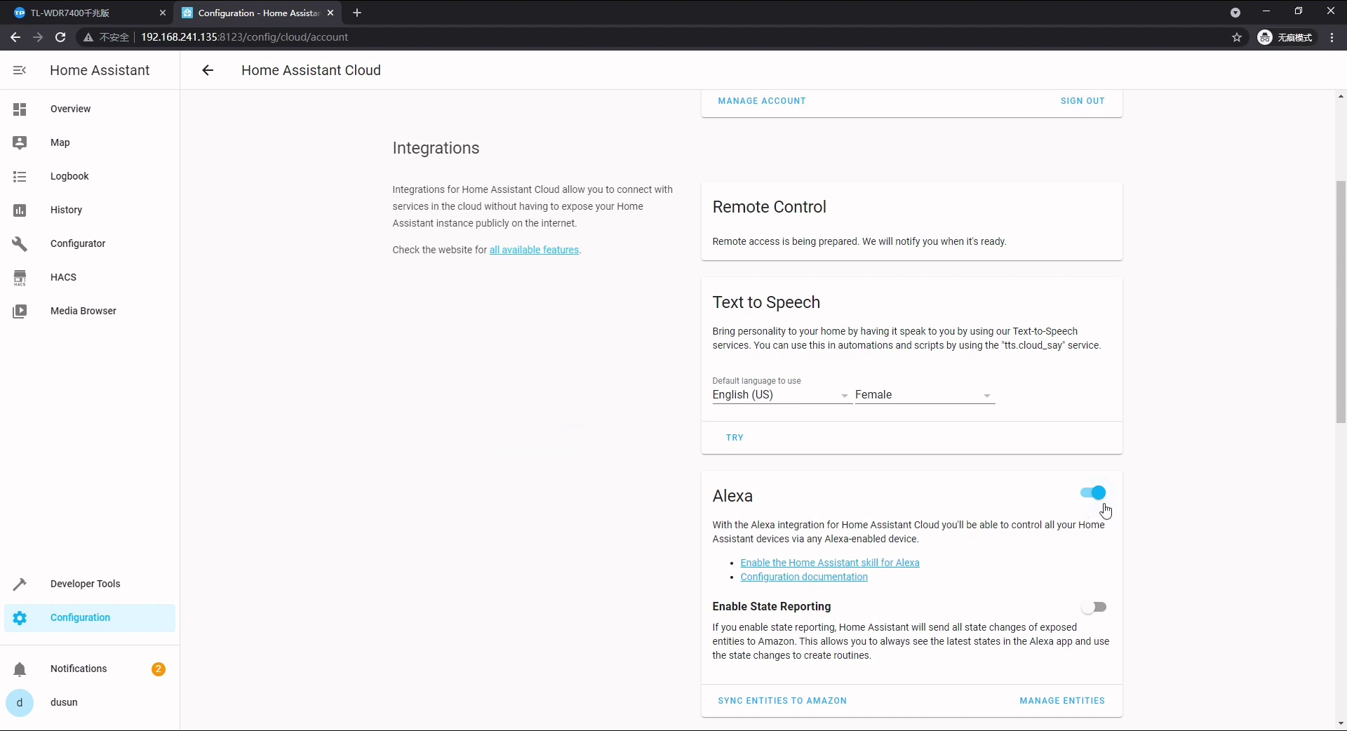
pyautogui.scroll(-5, 885, 602)
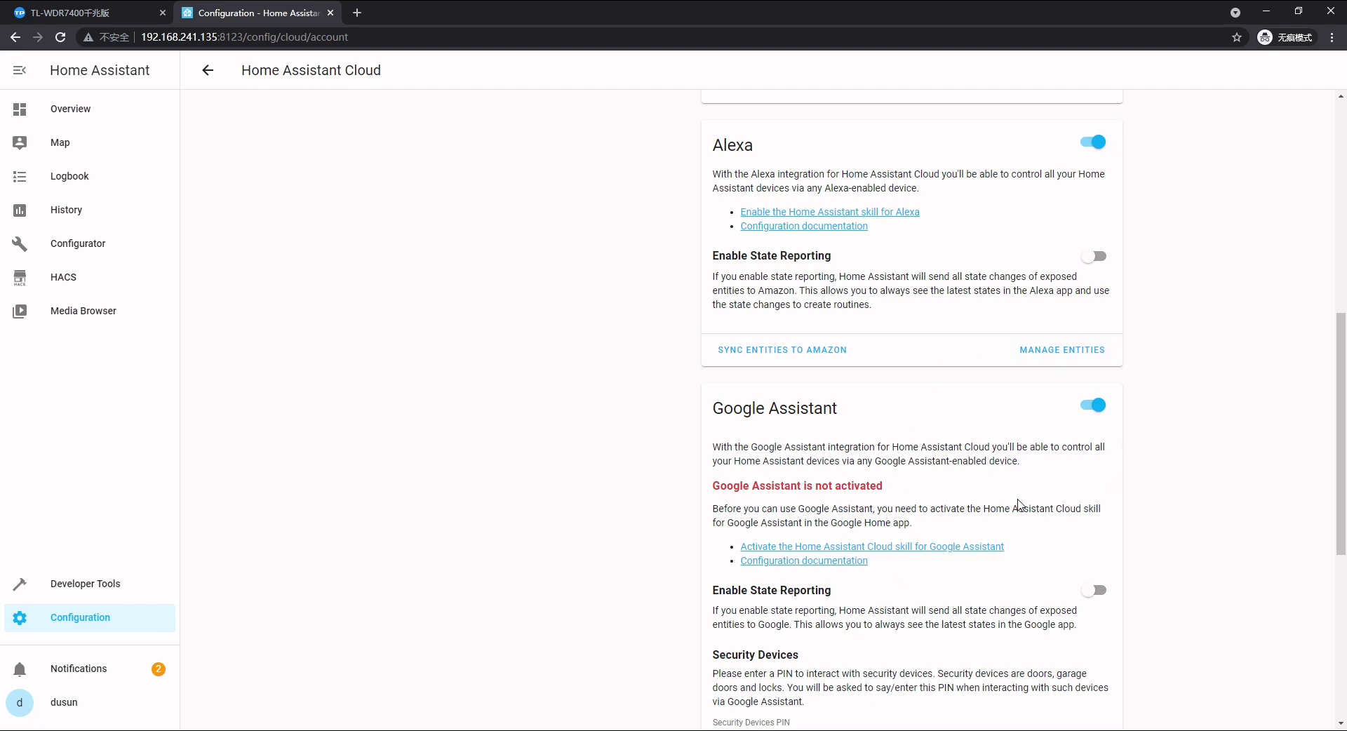
pyautogui.hotkey('alt', 'Left')
pyautogui.click(932, 135)
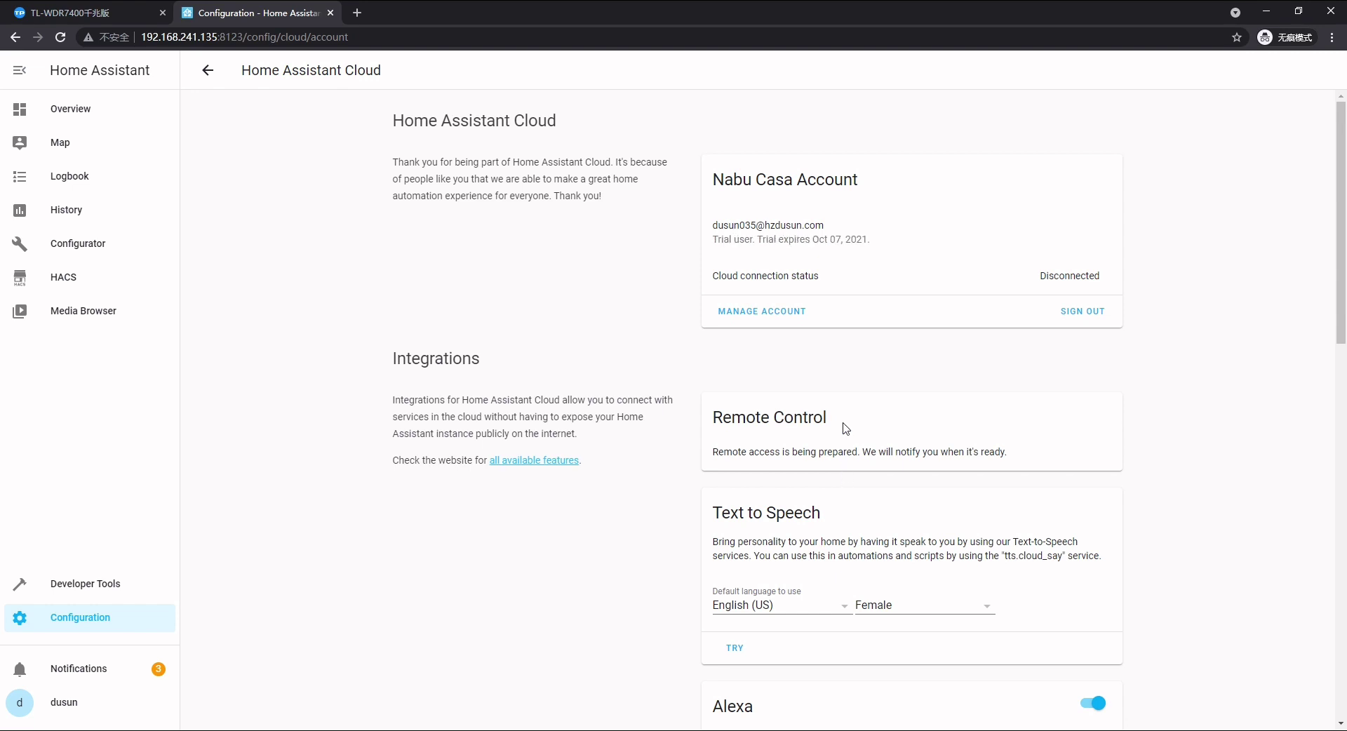
pyautogui.scroll(-5, 849, 431)
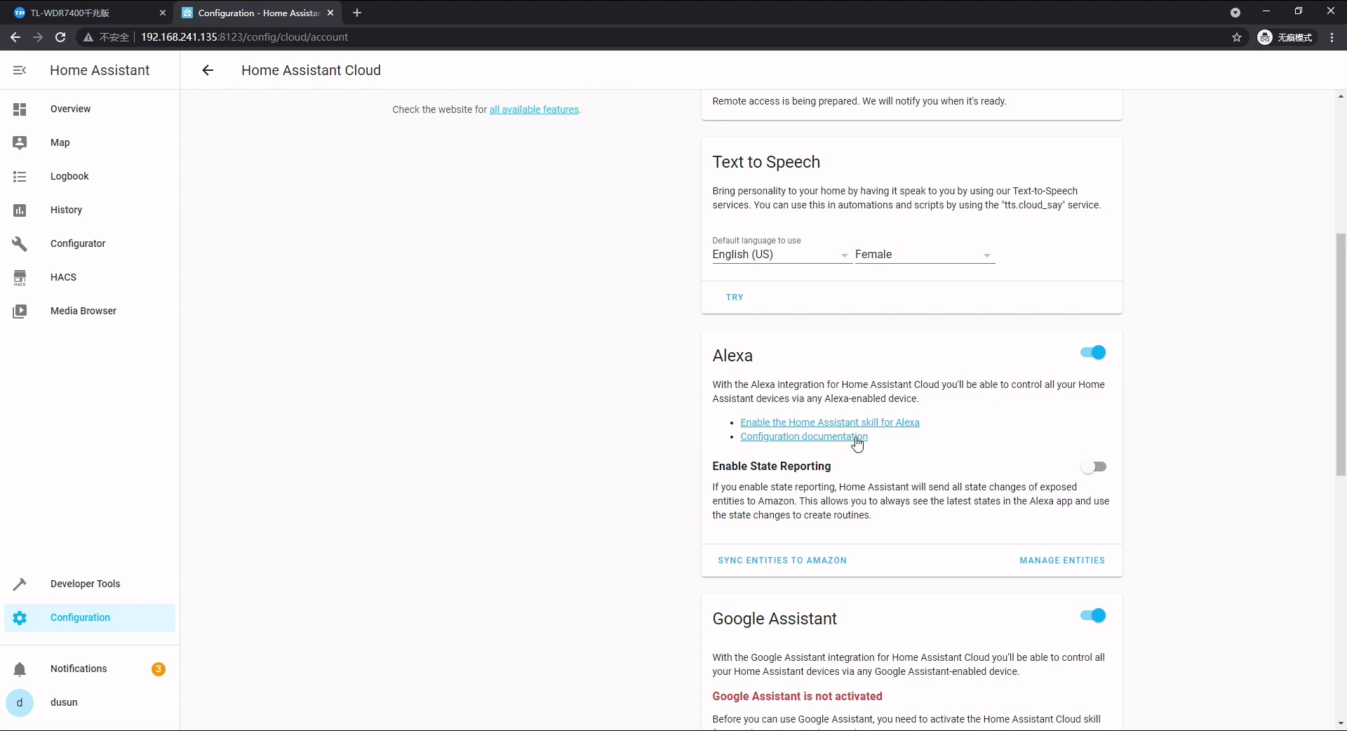
pyautogui.click(894, 424)
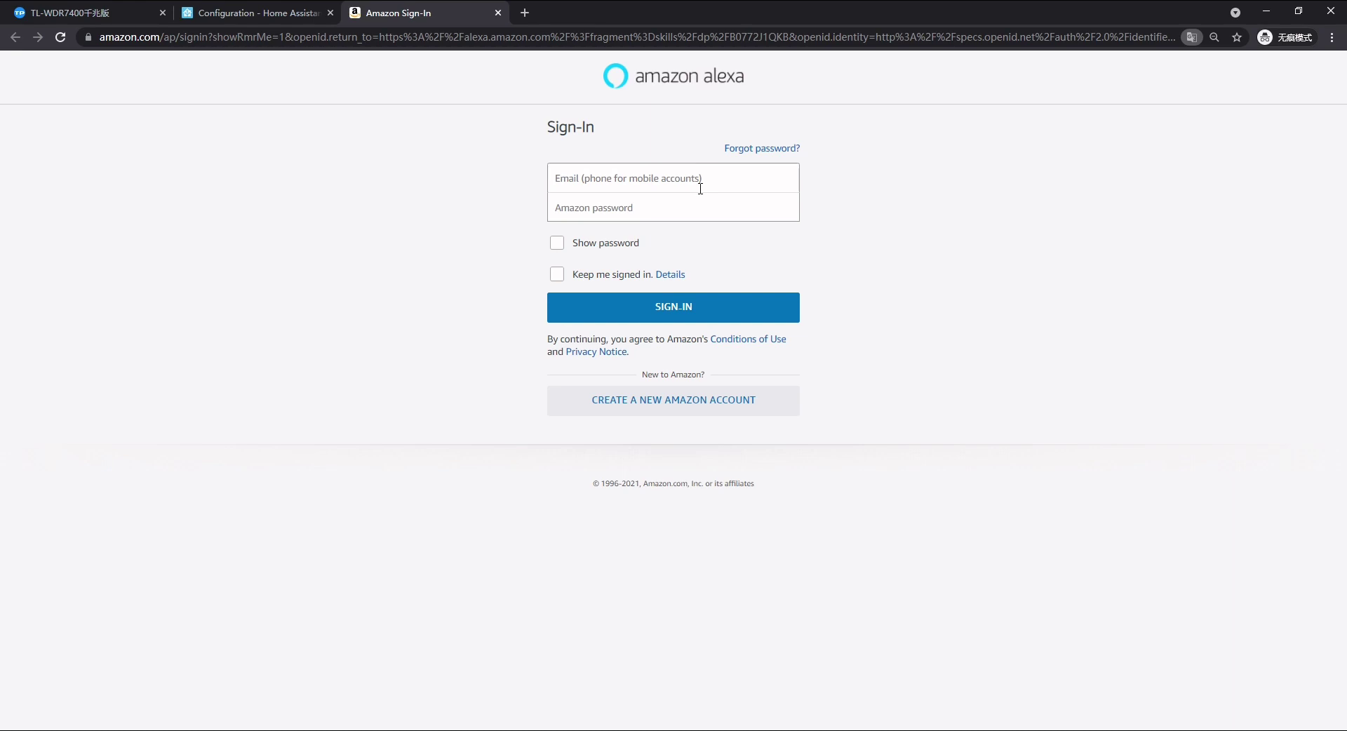
# Create a new Amazon account with the holder's name, e-mail and a password
pyautogui.click(687, 410)
pyautogui.click(635, 140)
pyautogui.write('Jake')
pyautogui.press('Tab')
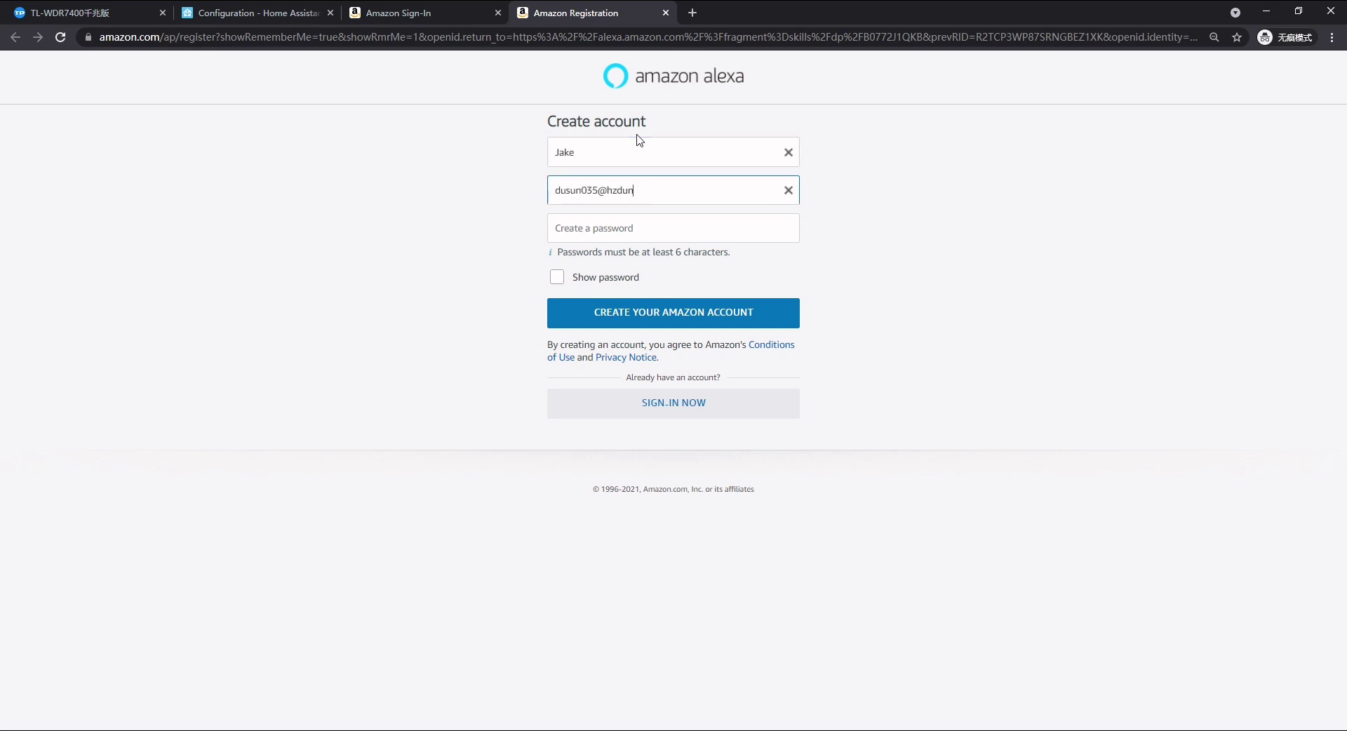
pyautogui.press('Tab')
pyautogui.write('********')
pyautogui.press('Return')
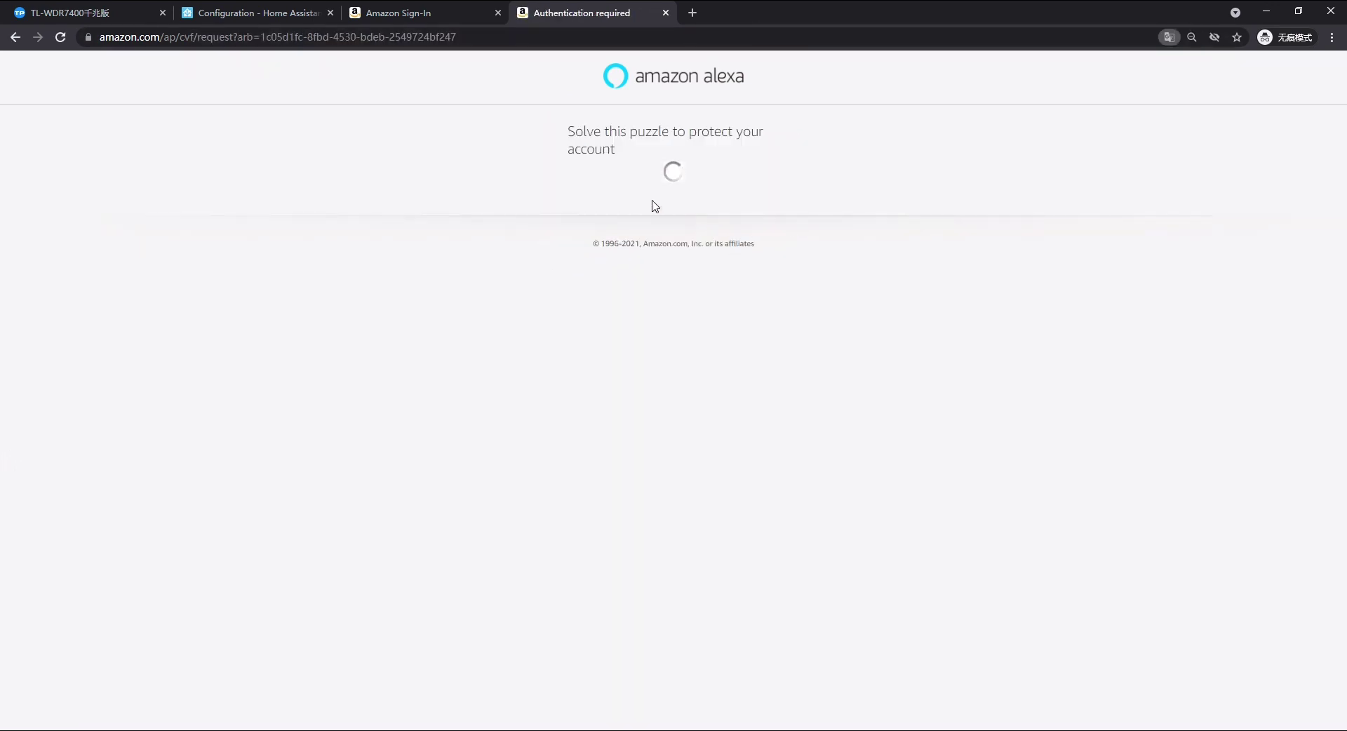
# Solve the security puzzle and submit the e-mail one-time verification code
pyautogui.click(674, 304)
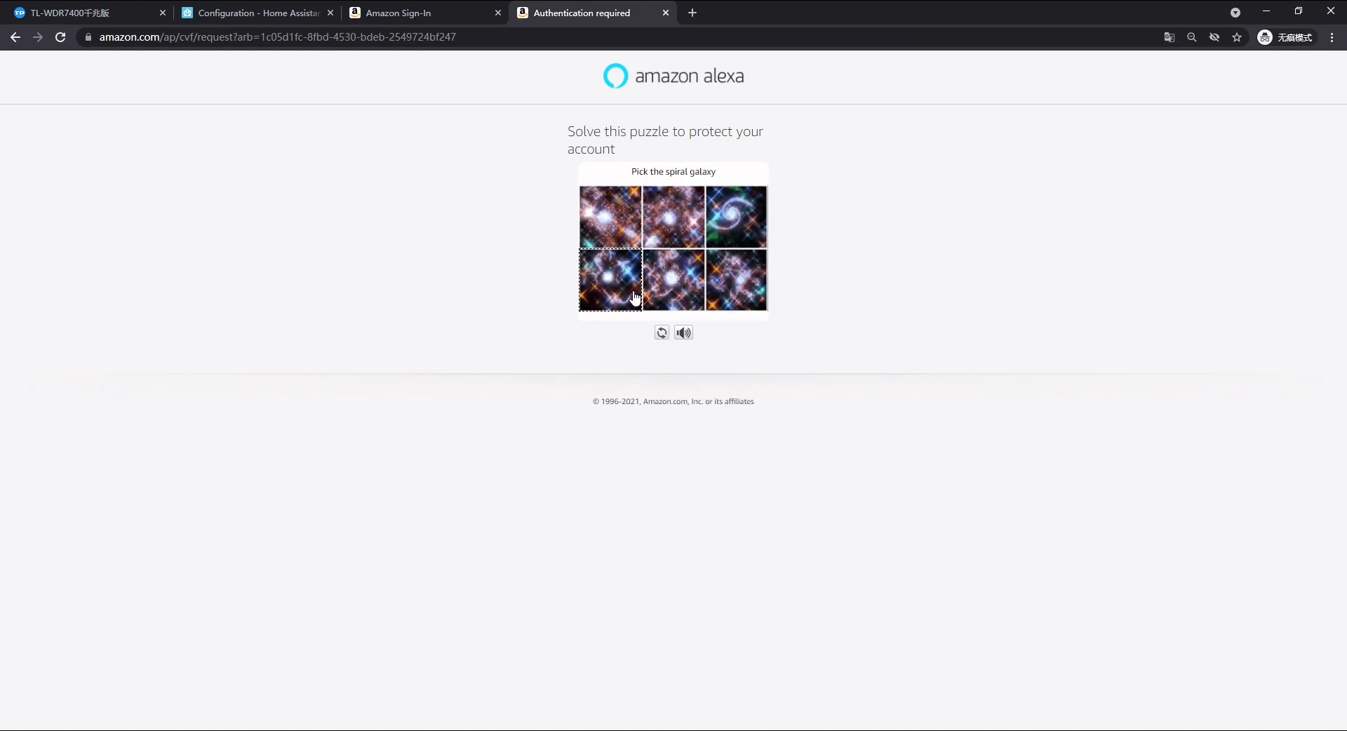
pyautogui.click(677, 299)
pyautogui.click(632, 196)
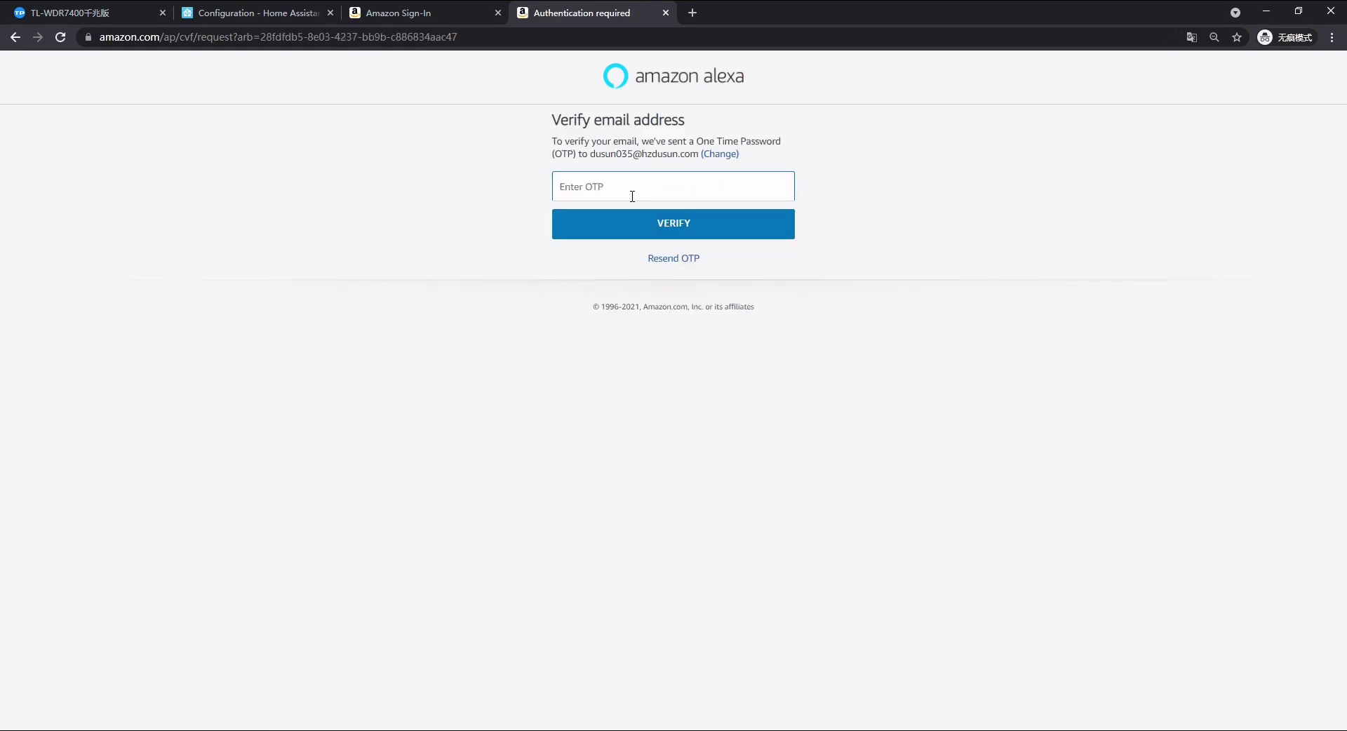
pyautogui.press('Return')
# Add a mobile number and confirm it with the SMS verification code
pyautogui.click(723, 211)
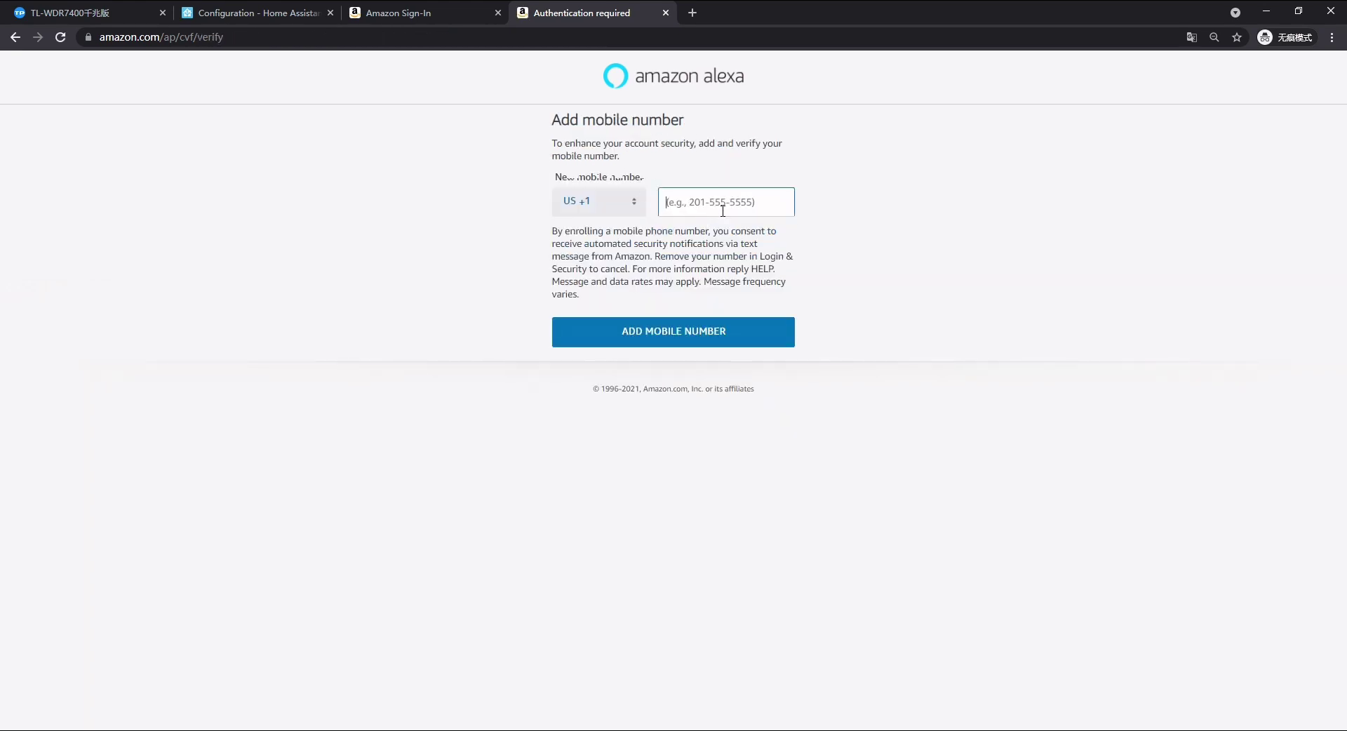
pyautogui.click(730, 330)
pyautogui.click(790, 265)
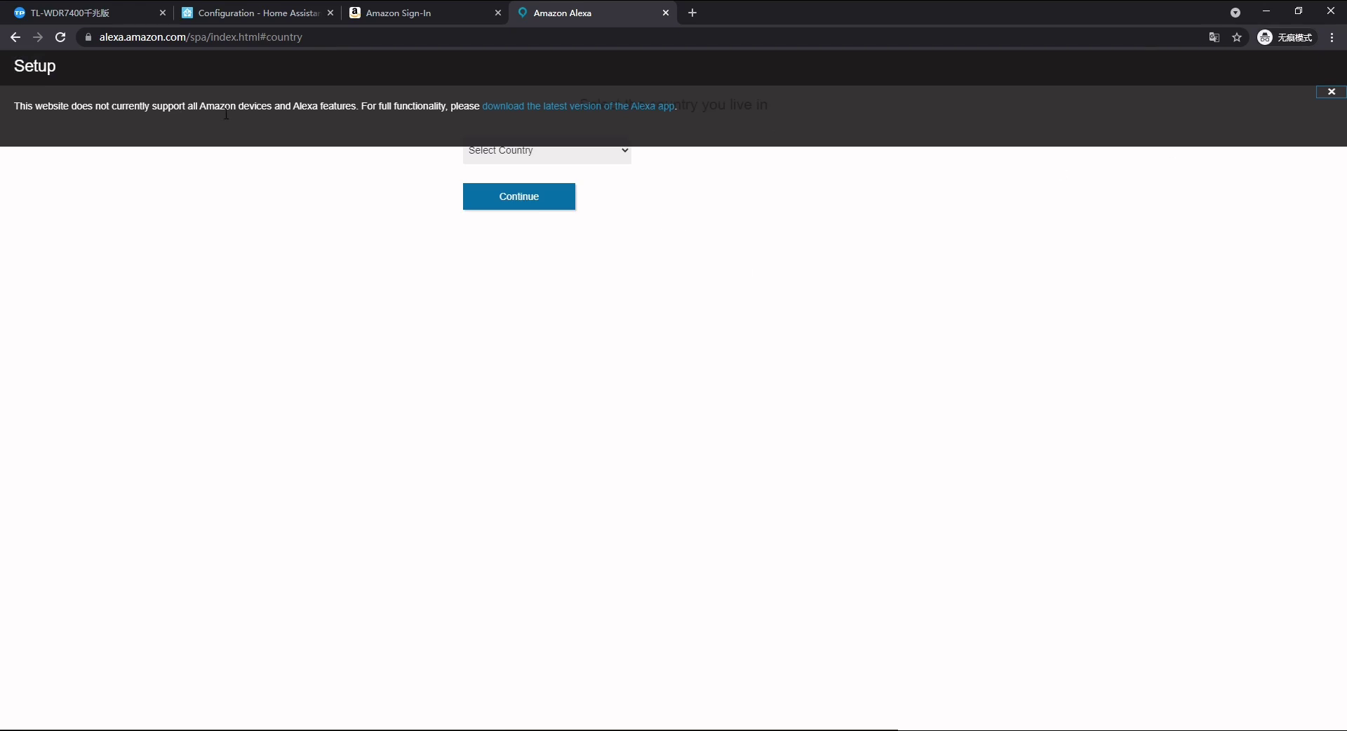
# Set the Alexa country to United States, close the Amazon tabs, and return to Home Assistant Configuration
pyautogui.click(1331, 92)
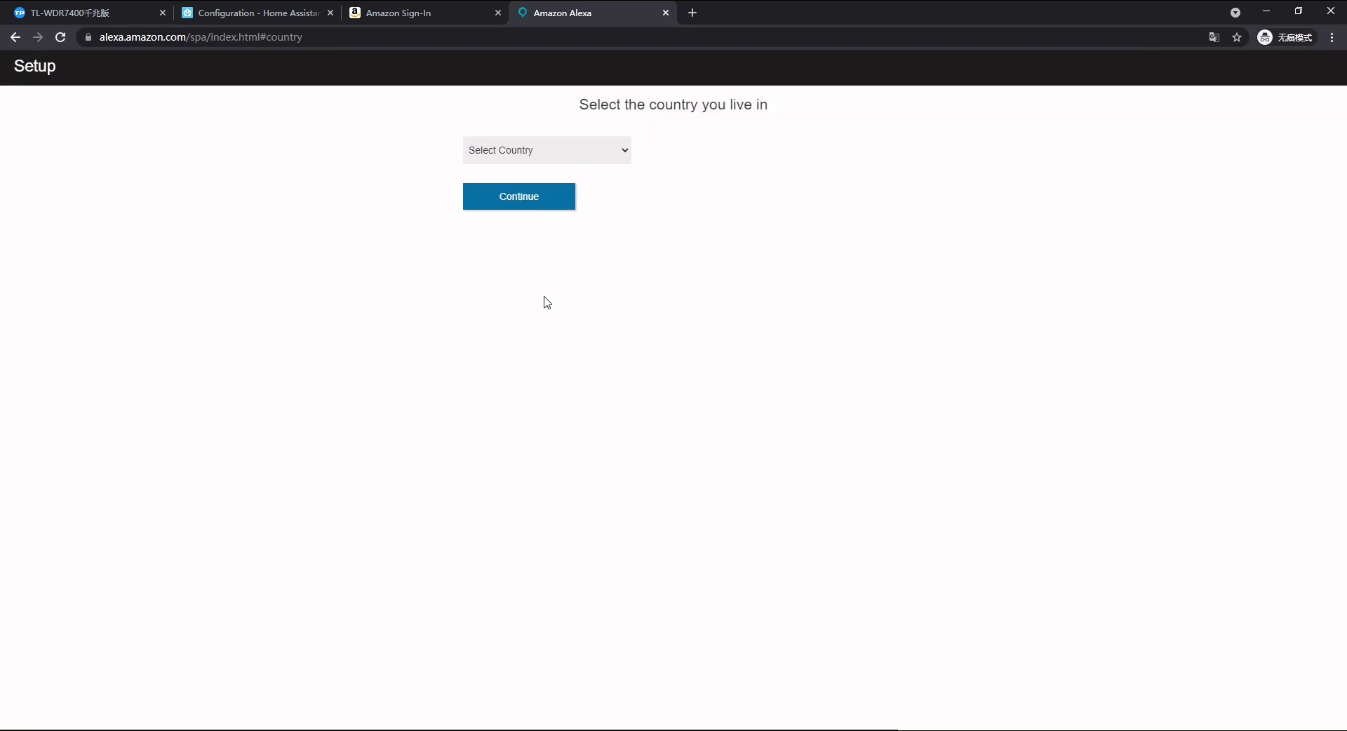
pyautogui.press('Down')
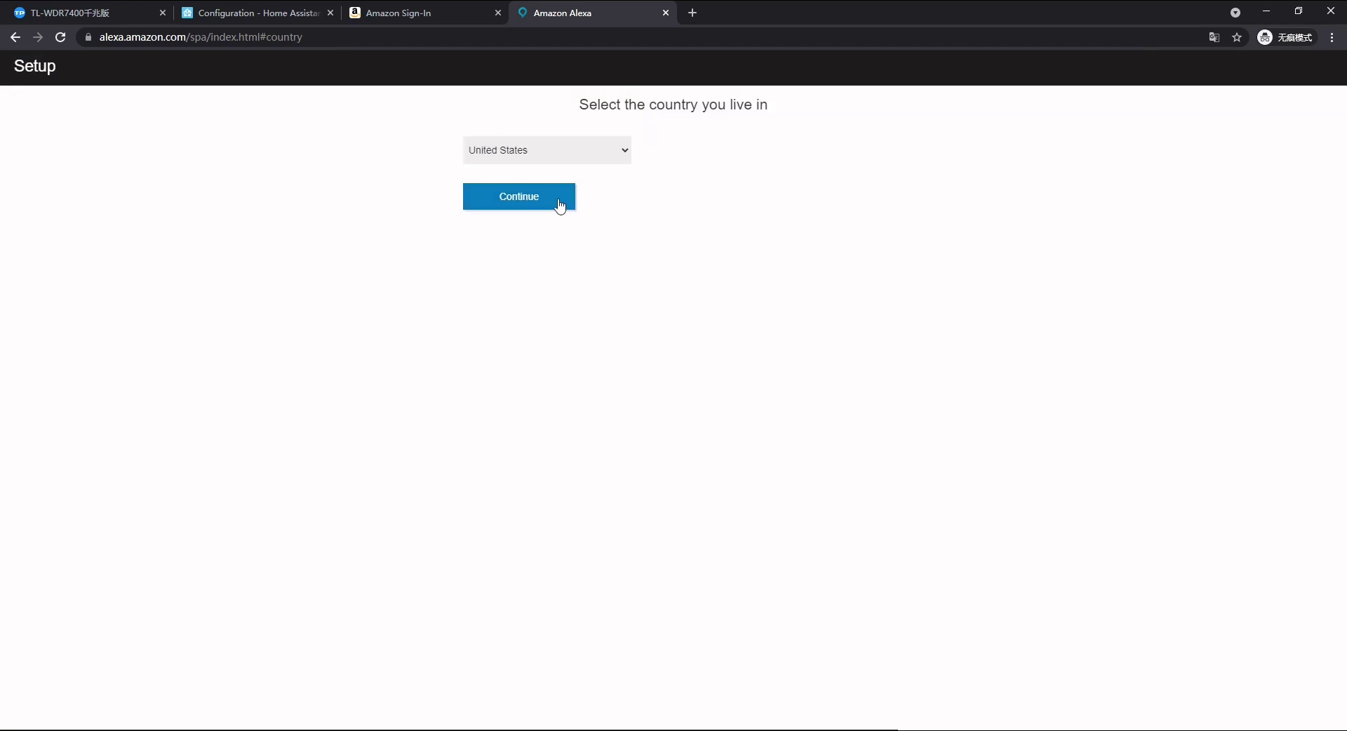
pyautogui.click(559, 203)
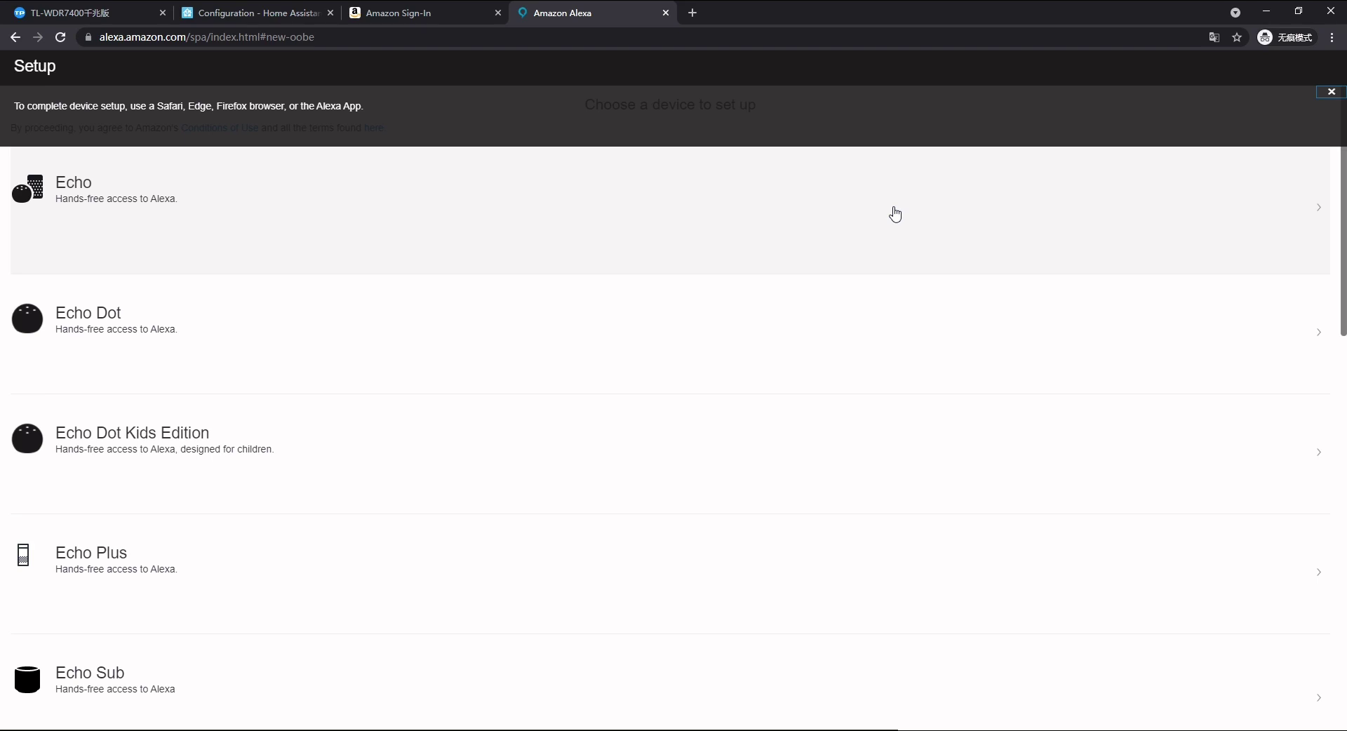
pyautogui.hotkey('ctrl', 'w')
pyautogui.hotkey('ctrl', 'w')
pyautogui.click(87, 629)
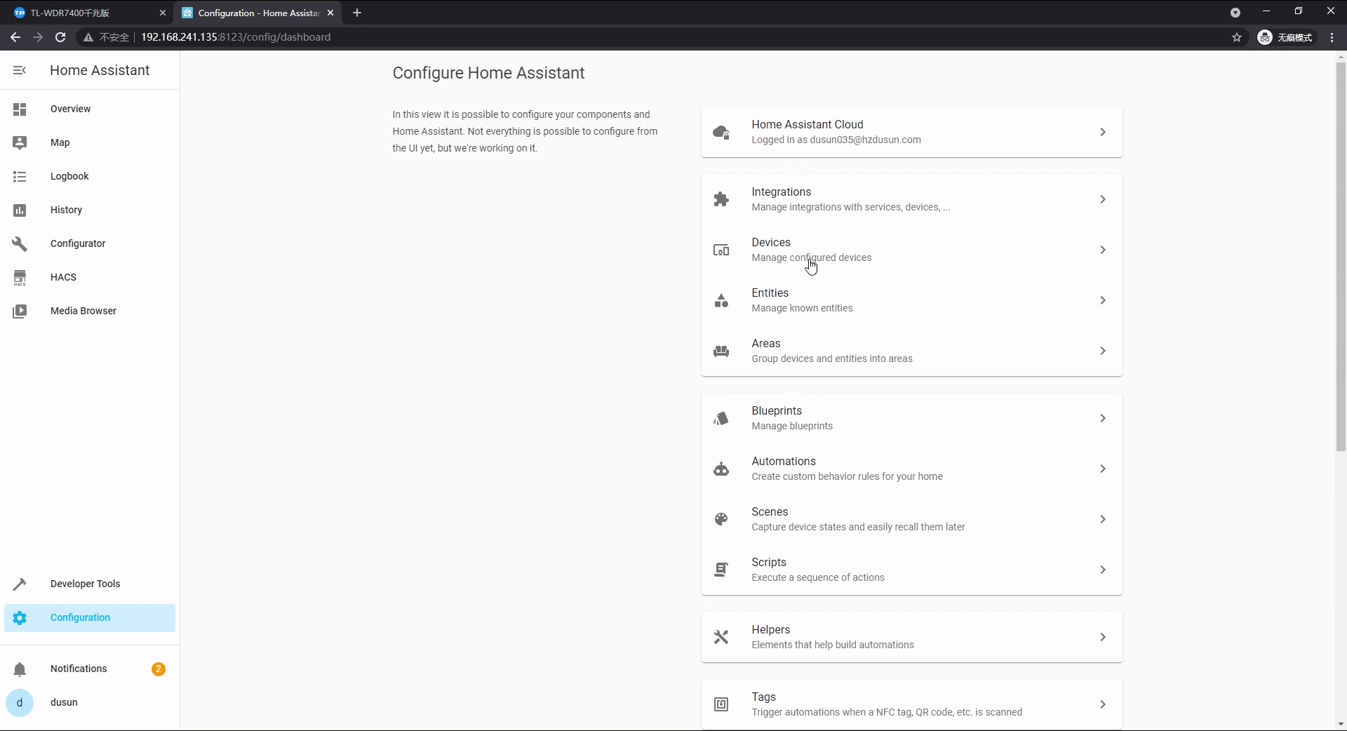
# On the Integrations page, add a new integration, search 'zig' and choose Zigbee Home Automation
pyautogui.click(814, 212)
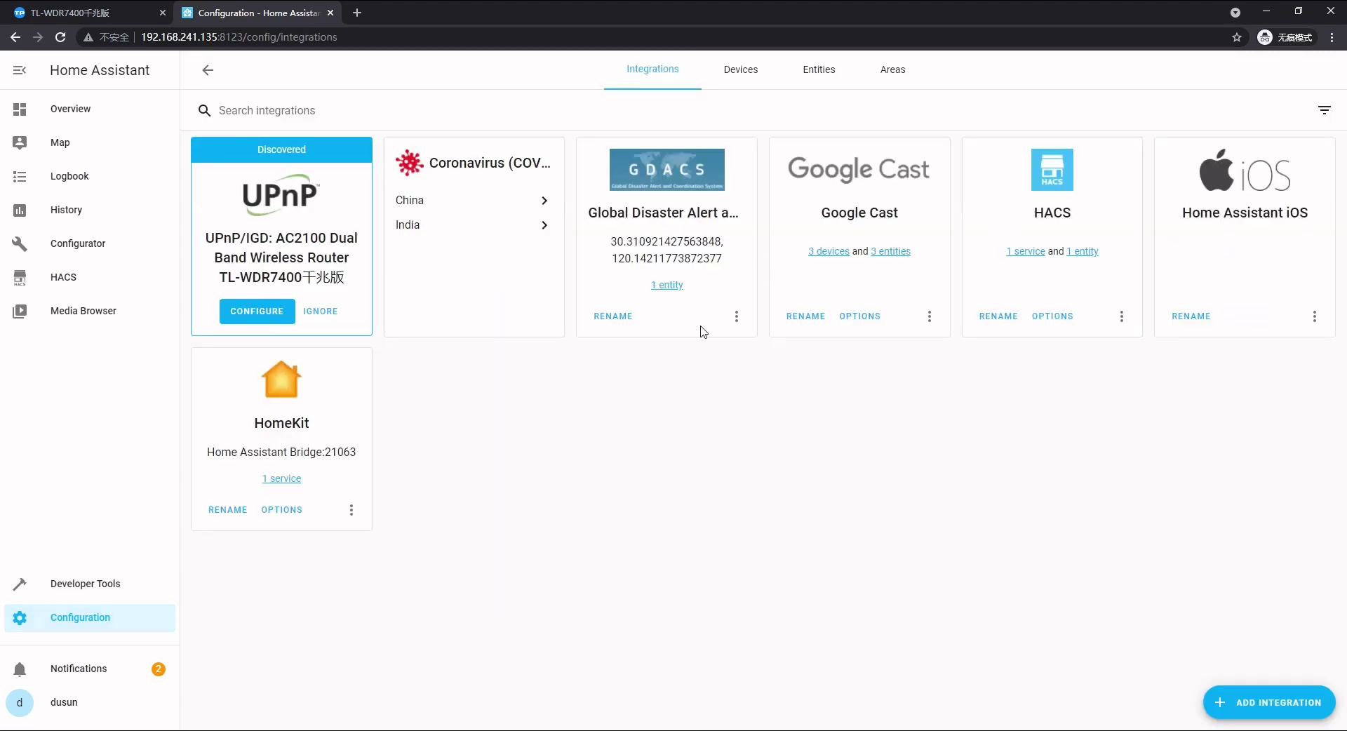
pyautogui.click(1253, 714)
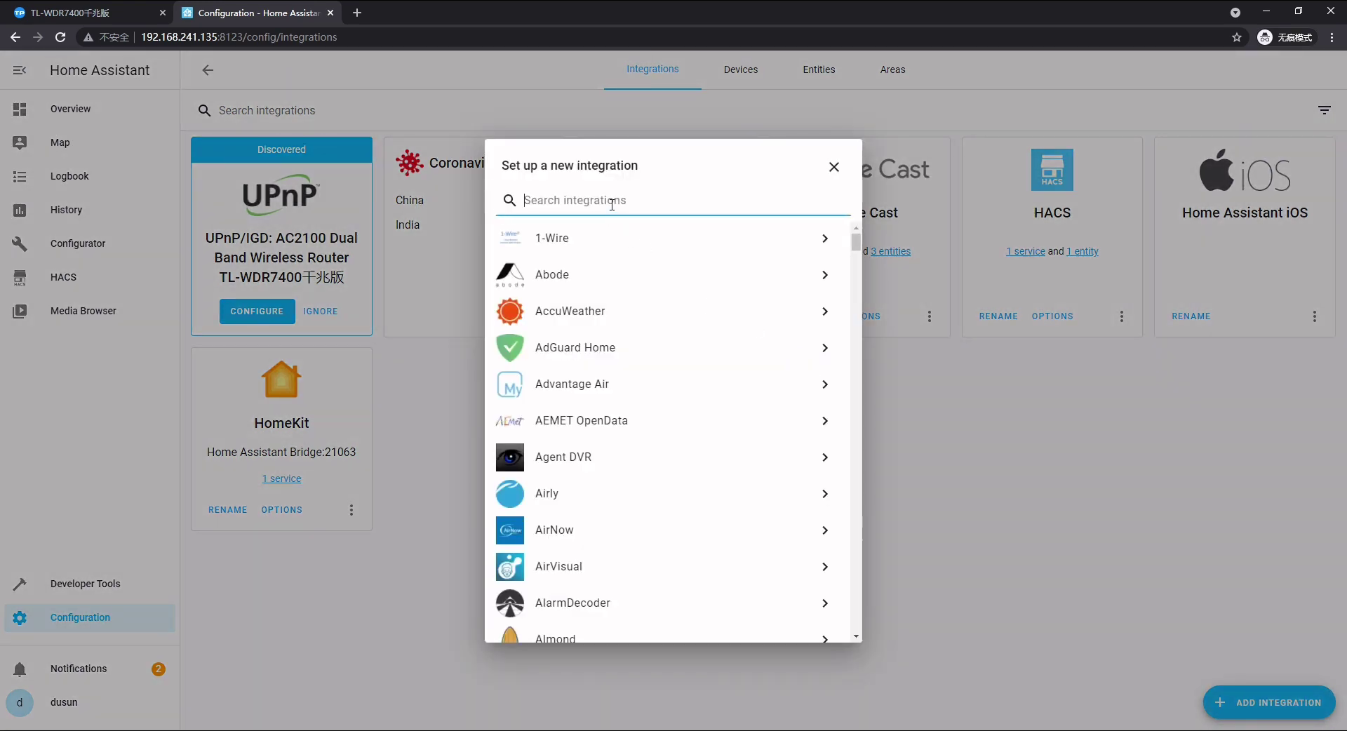
pyautogui.write('zig')
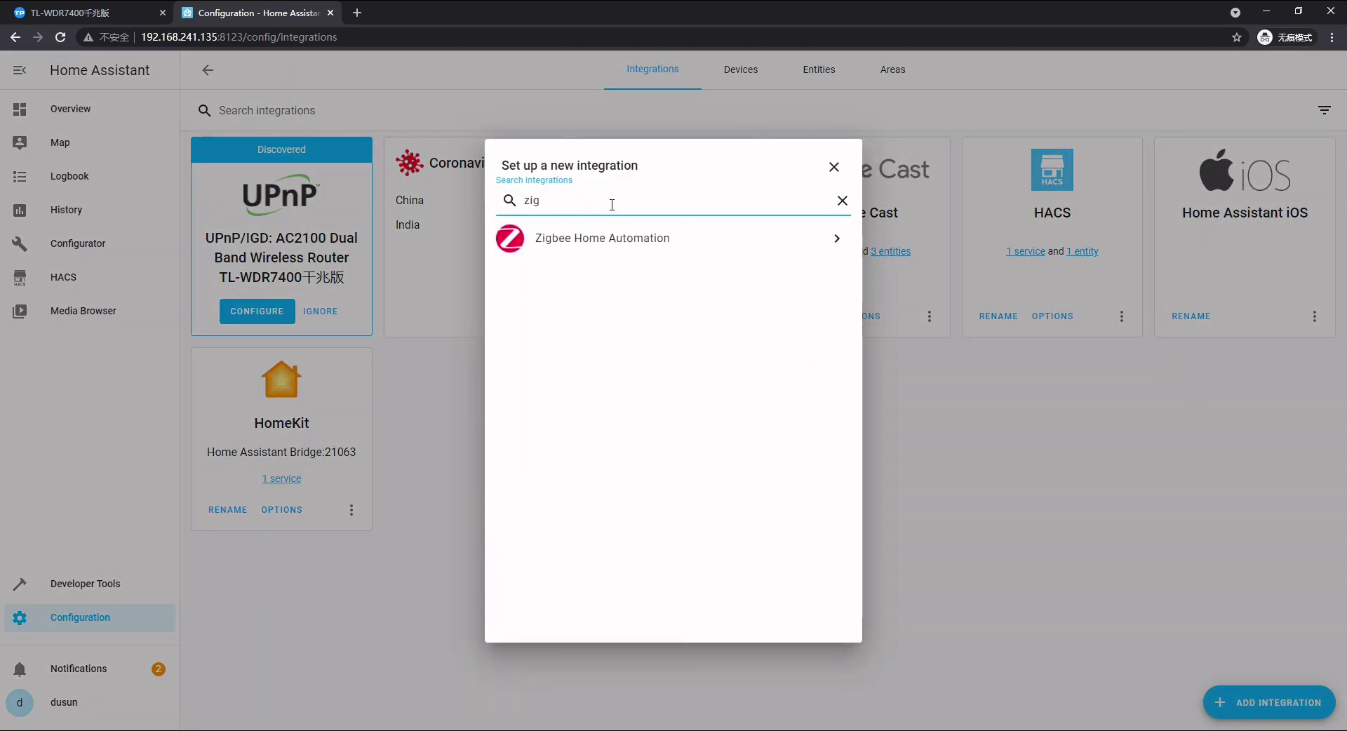
pyautogui.click(647, 236)
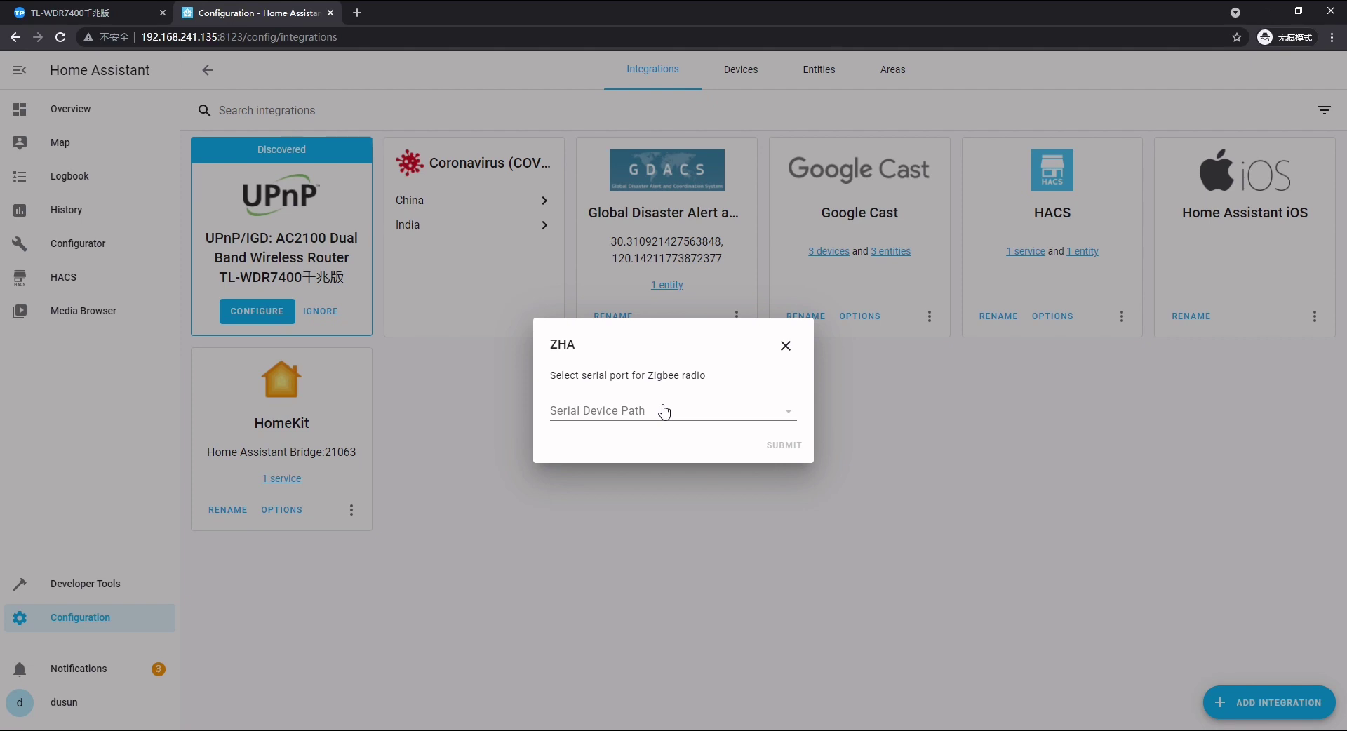
# Choose /dev/ttyUSB1 - USB Serial as the serial device path and submit it
pyautogui.click(663, 411)
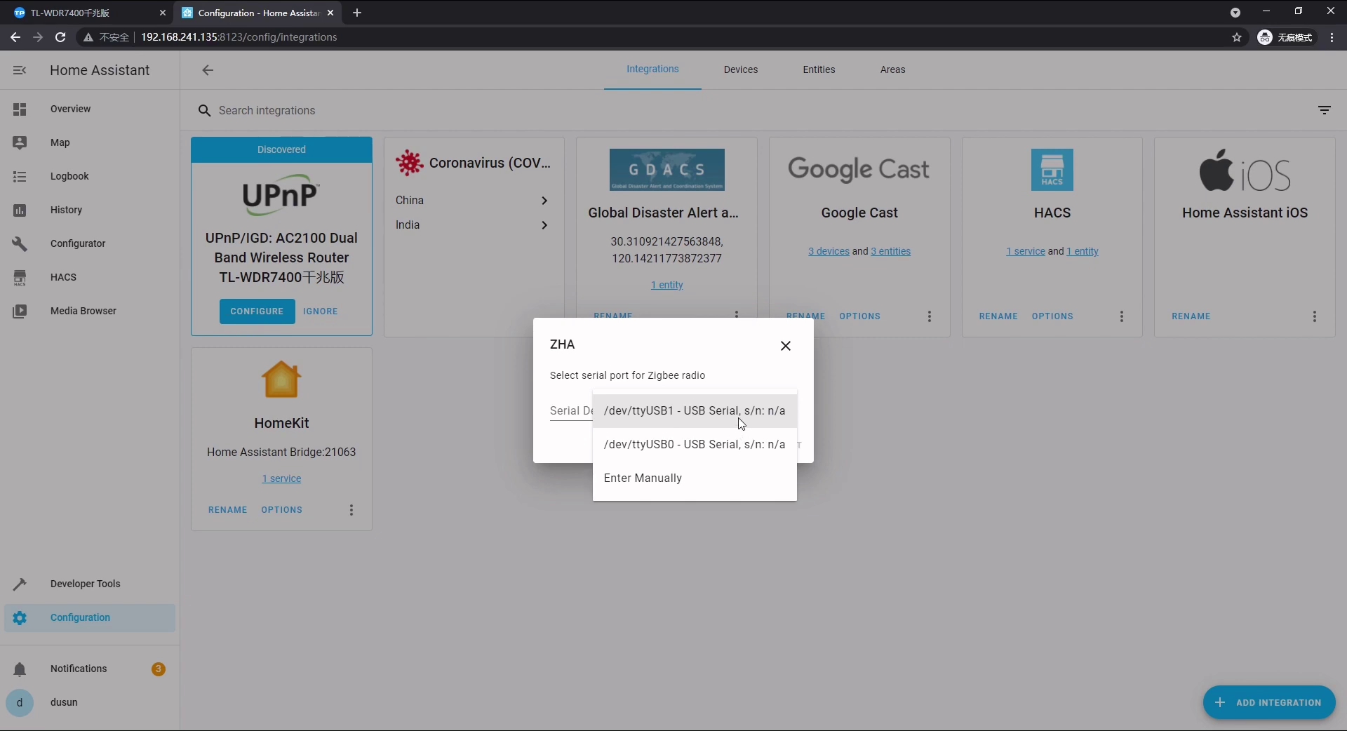
pyautogui.click(745, 422)
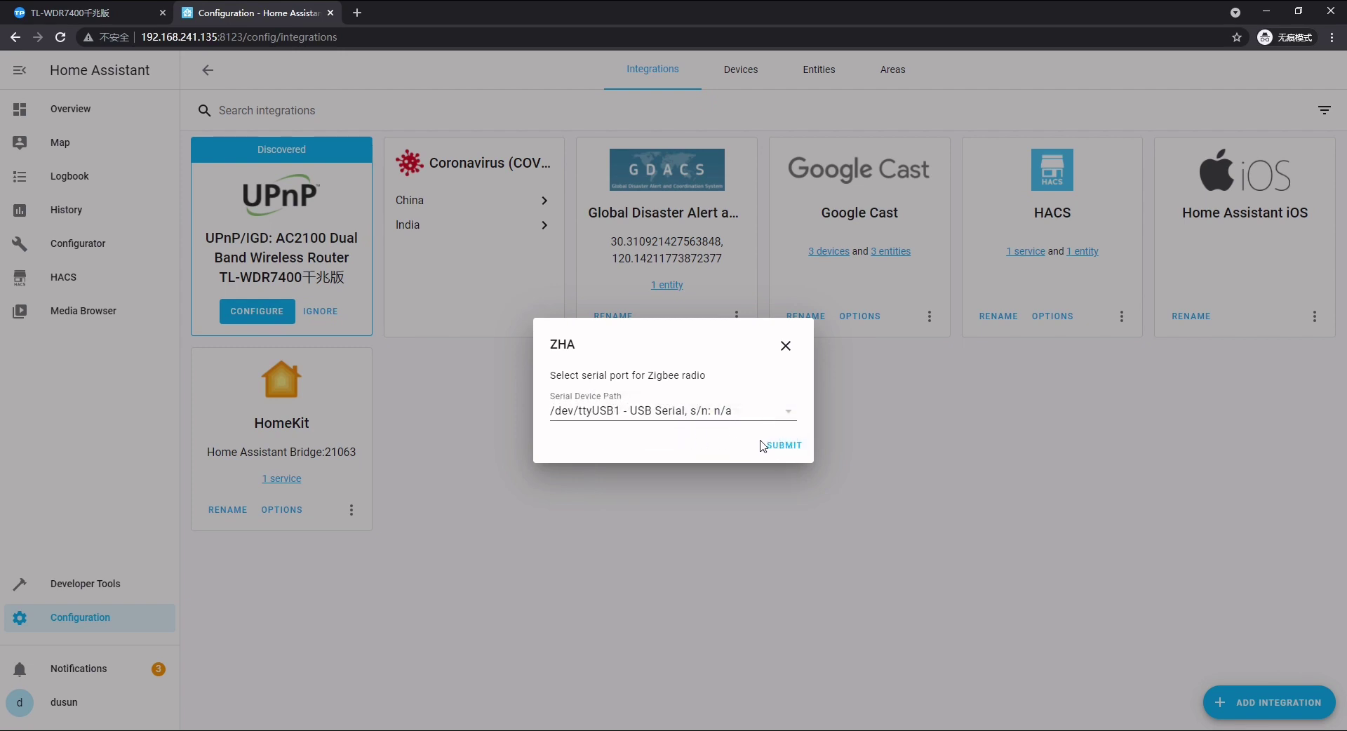
pyautogui.click(794, 448)
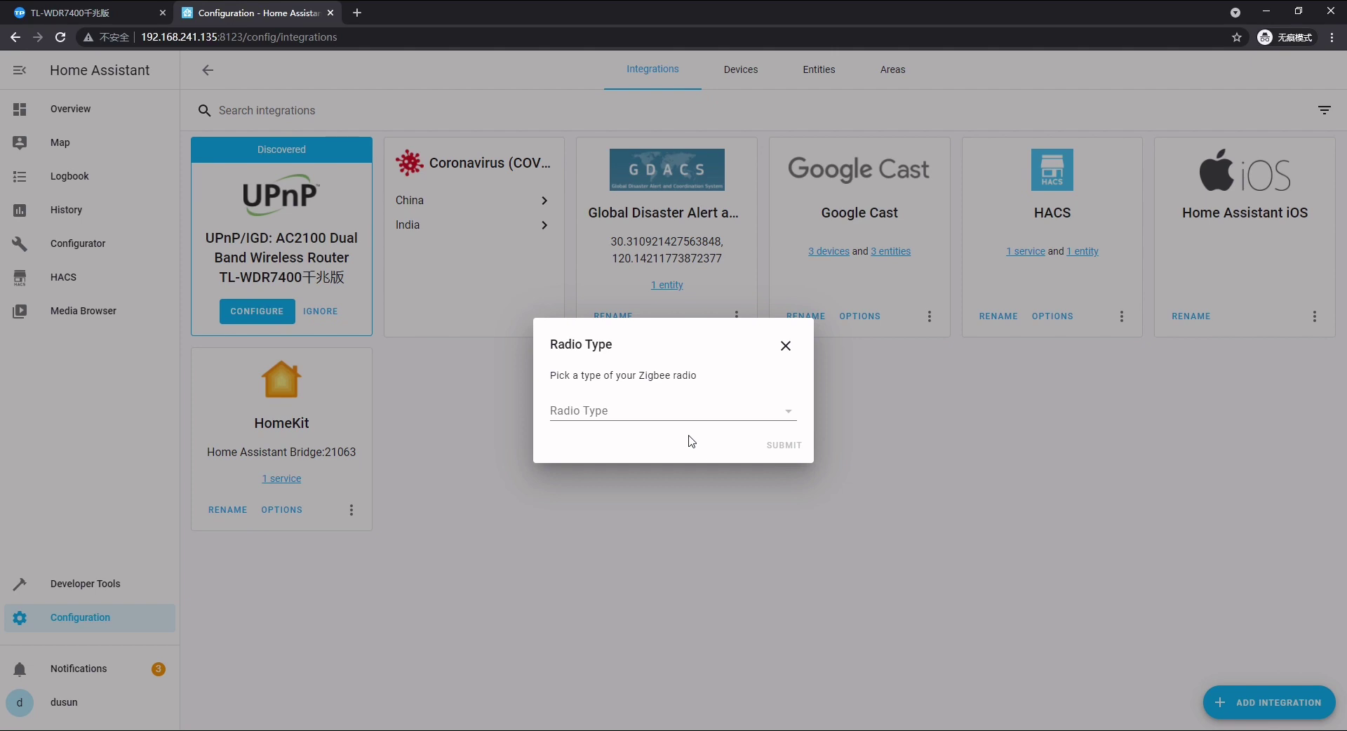
# Choose EZSP as the Zigbee radio type and confirm it
pyautogui.click(708, 414)
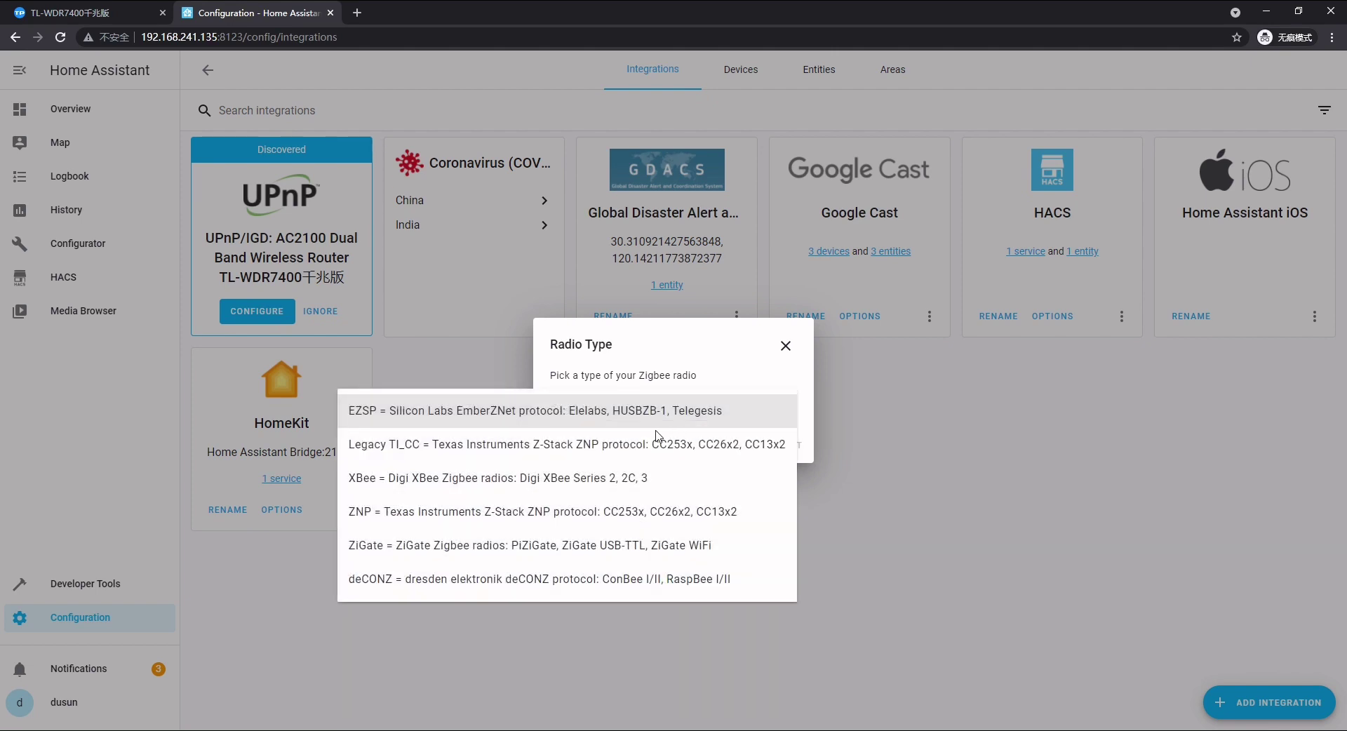
pyautogui.click(635, 421)
pyautogui.click(798, 451)
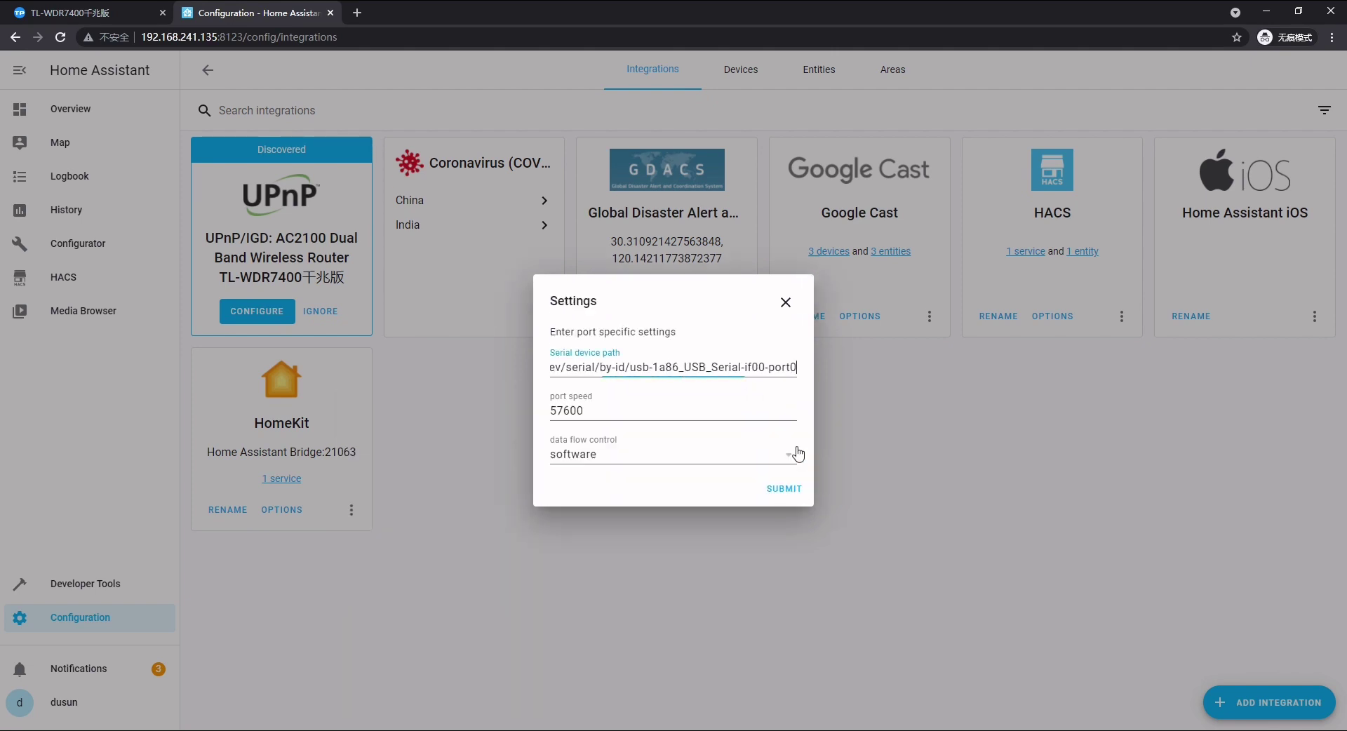
# Clear the serial device path and enter a new path beginning with '/'
pyautogui.tripleClick(659, 367)
pyautogui.click(659, 367)
pyautogui.tripleClick(660, 367)
pyautogui.press('BackSpace')
pyautogui.write('/dev/ttyUSB1')
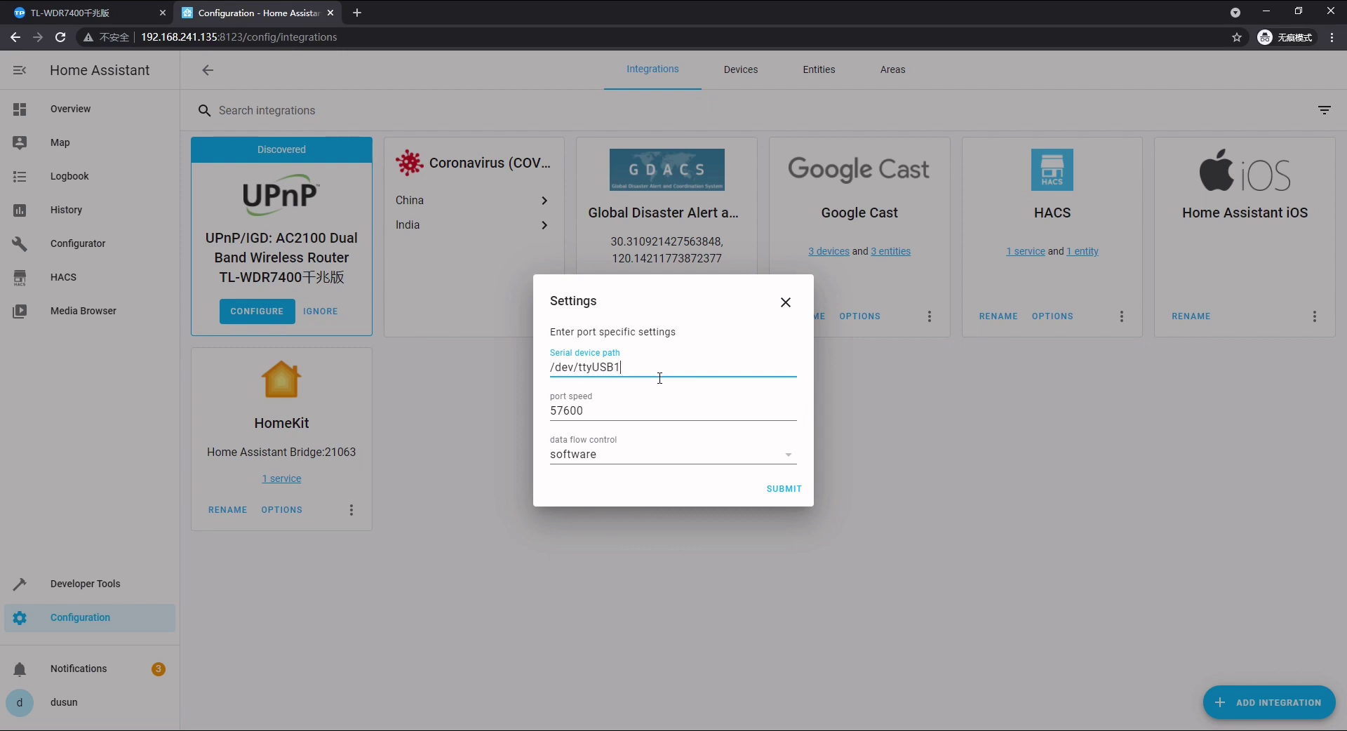
pyautogui.moveTo(659, 378); pyautogui.dragTo(482, 372)
pyautogui.click(632, 370)
# Set the port speed to 115200 and submit the port settings
pyautogui.click(630, 419)
pyautogui.moveTo(630, 421); pyautogui.dragTo(450, 405)
pyautogui.write('1152')
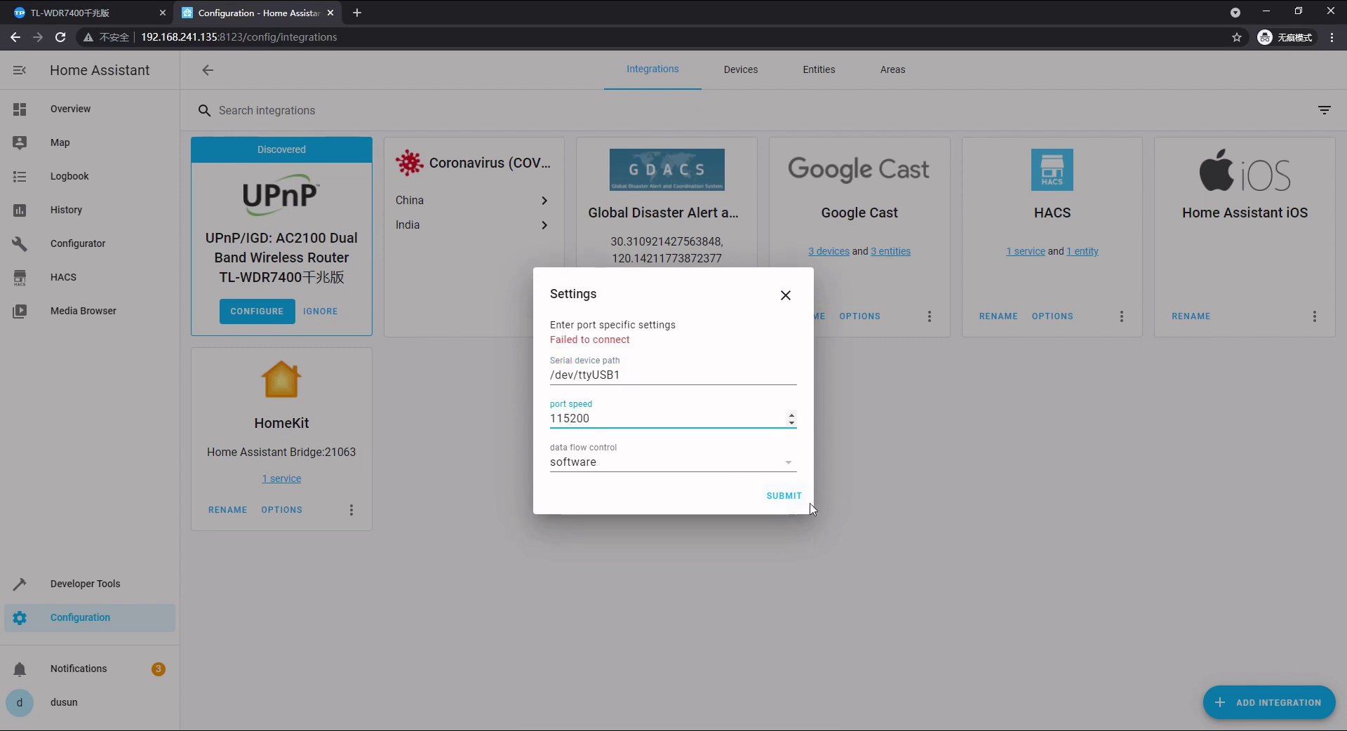
pyautogui.click(790, 496)
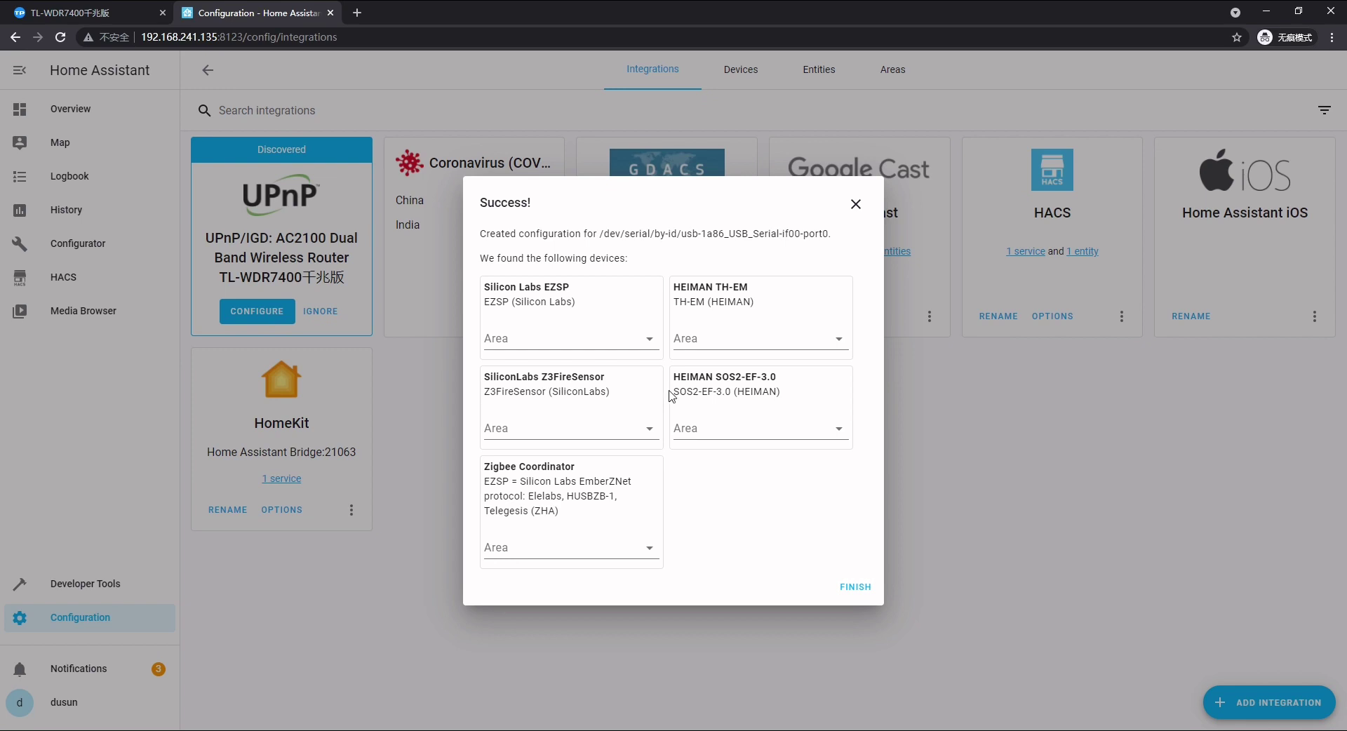
# Finish ZHA setup and search for new Zigbee devices, pairing the GLEDOPTO GL-B-007ZS bulb
pyautogui.click(854, 586)
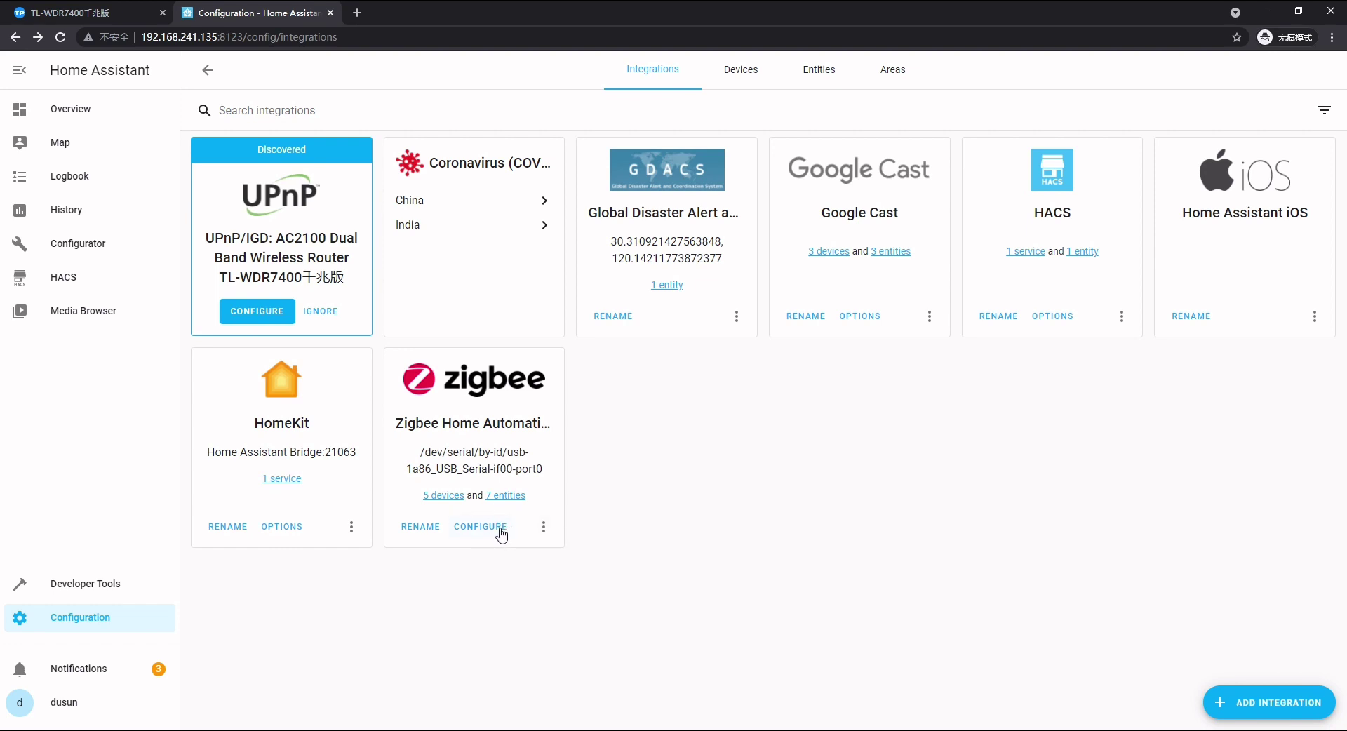
pyautogui.click(501, 534)
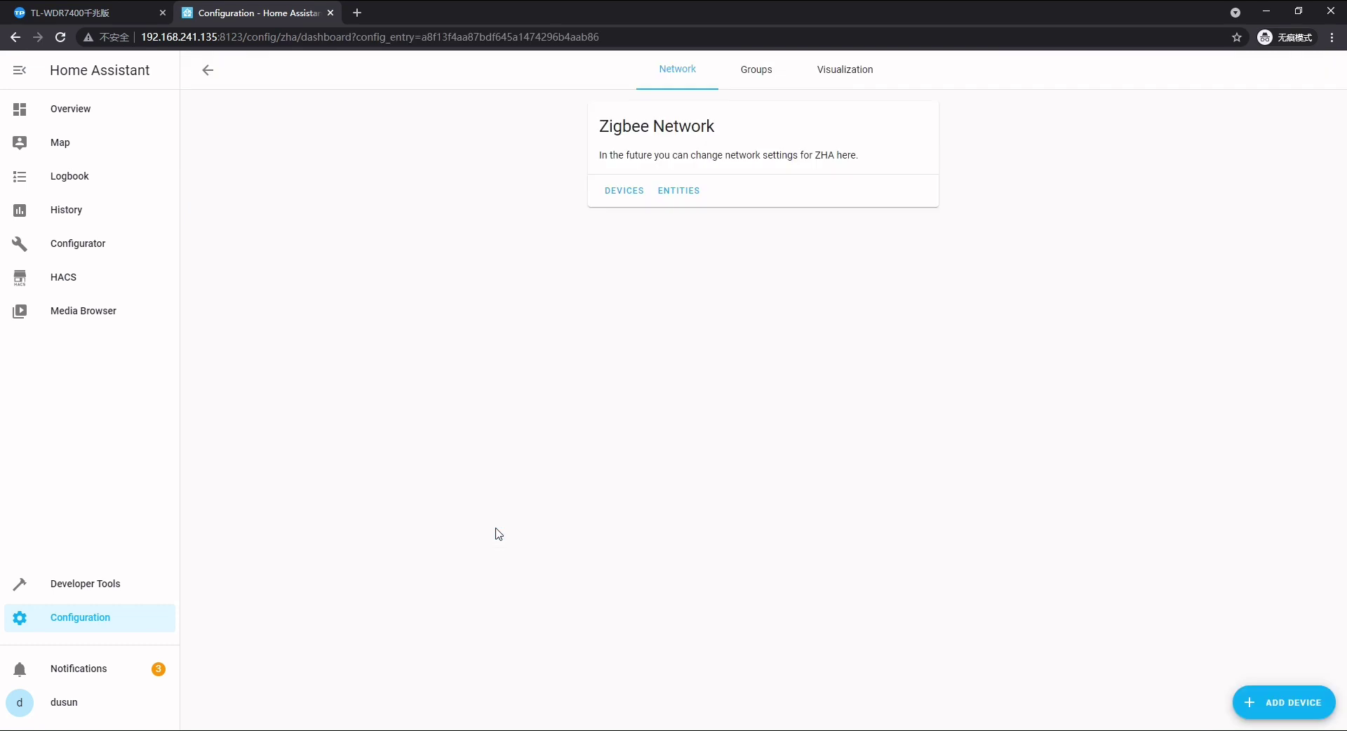
pyautogui.click(1281, 702)
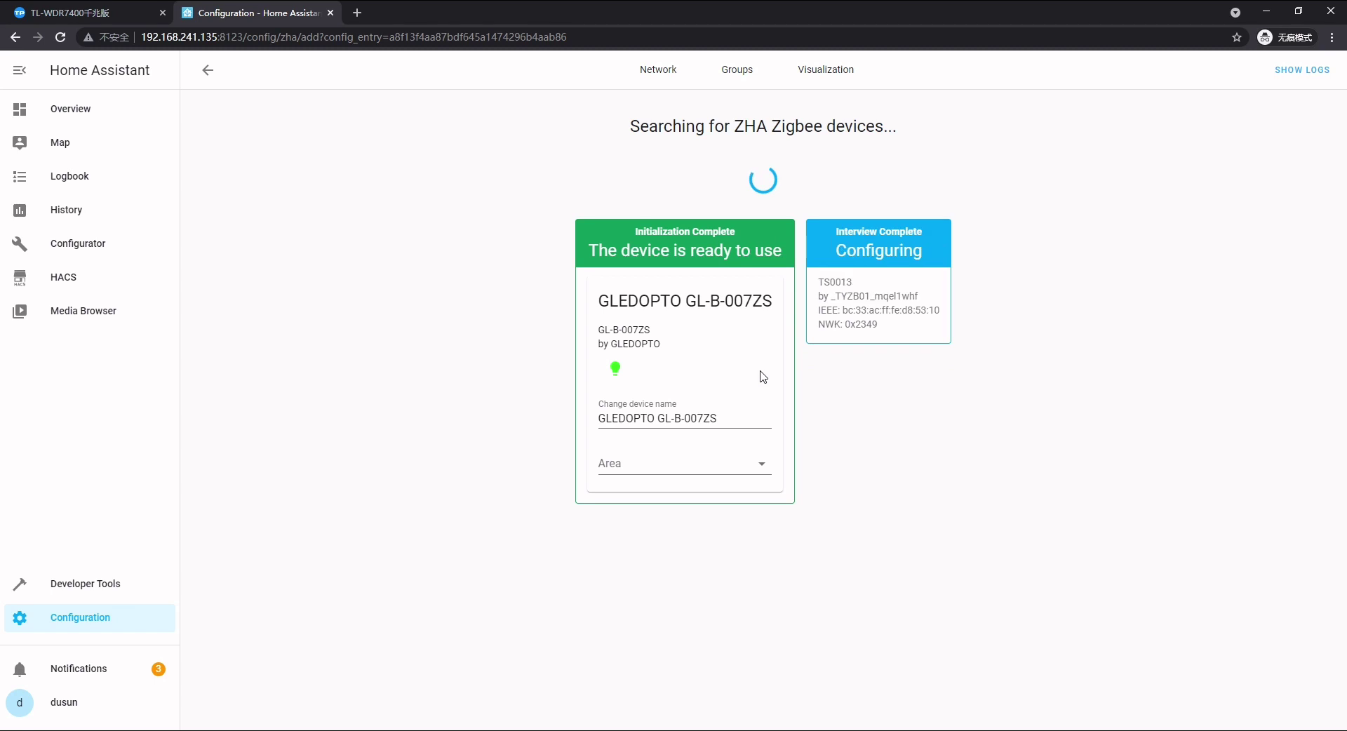
pyautogui.click(739, 470)
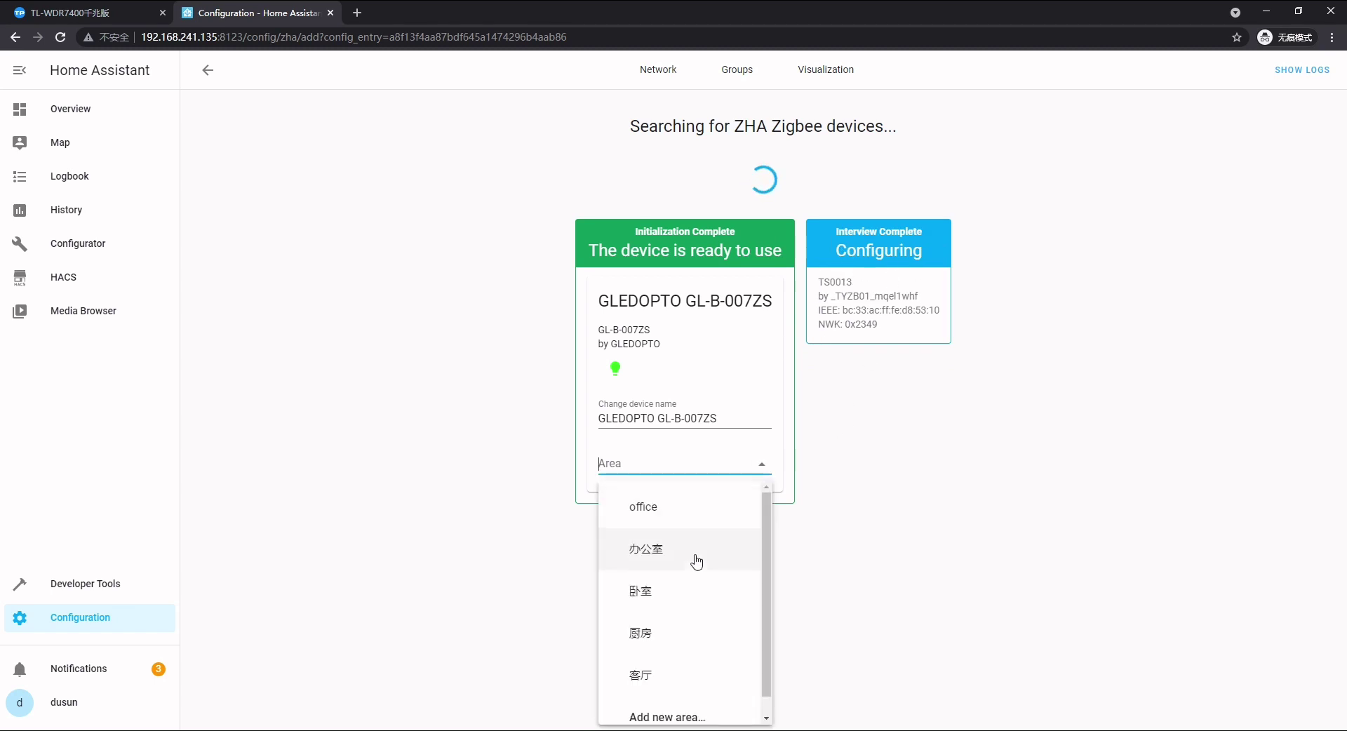
# Assign both the bulb and the second device to the office area
pyautogui.click(672, 513)
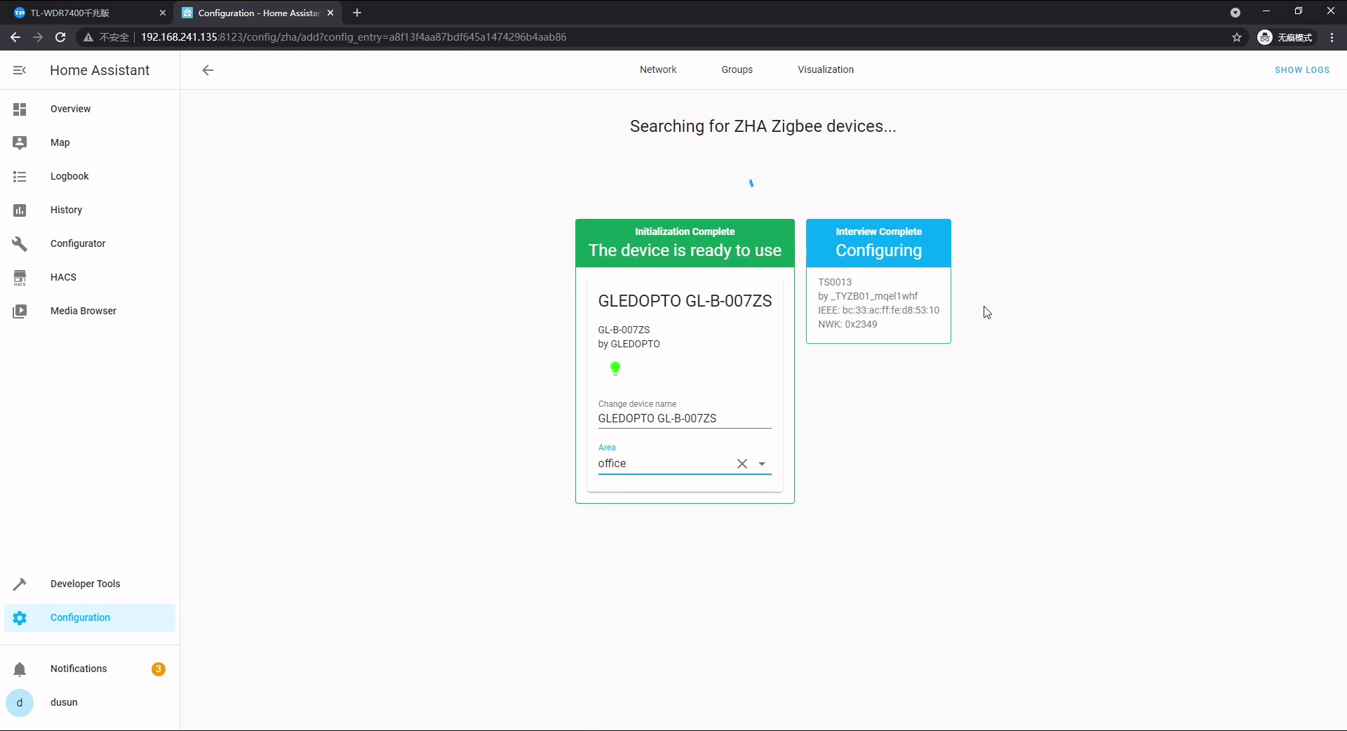
pyautogui.click(845, 486)
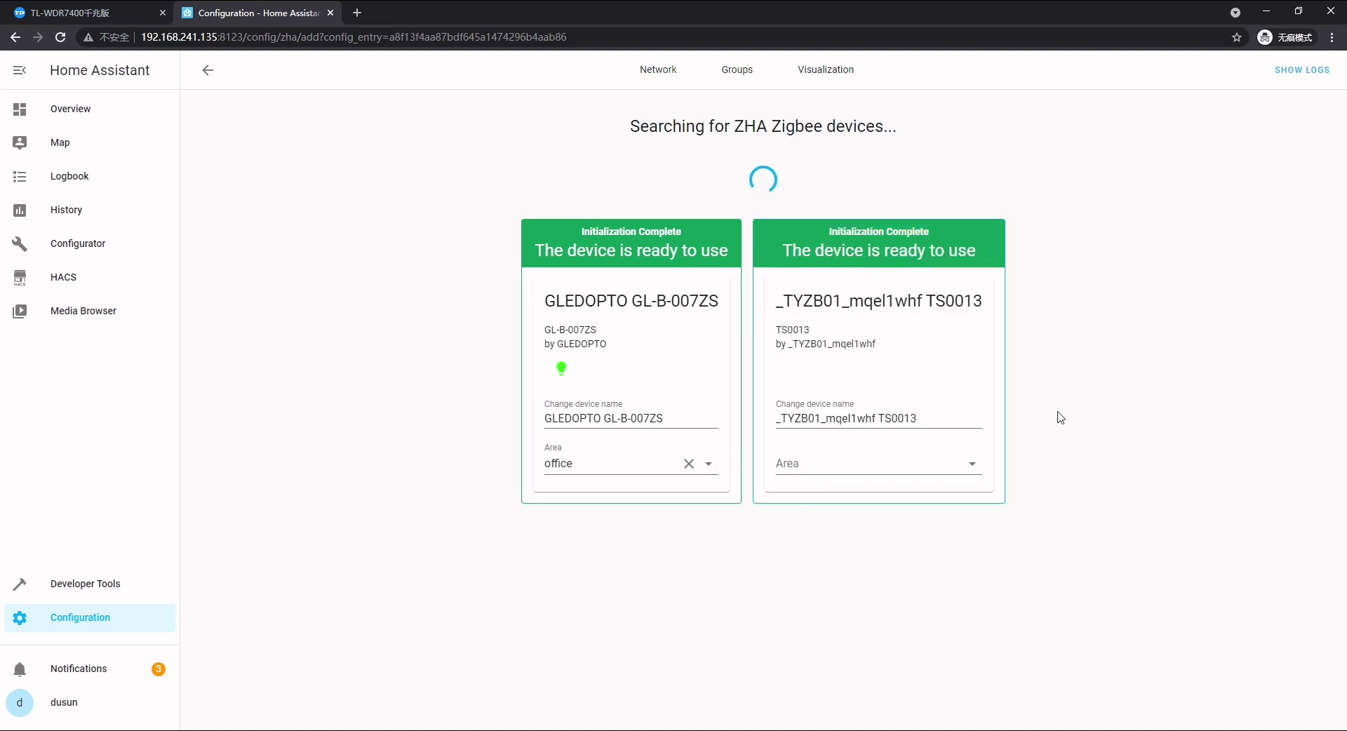
pyautogui.click(941, 472)
pyautogui.click(920, 499)
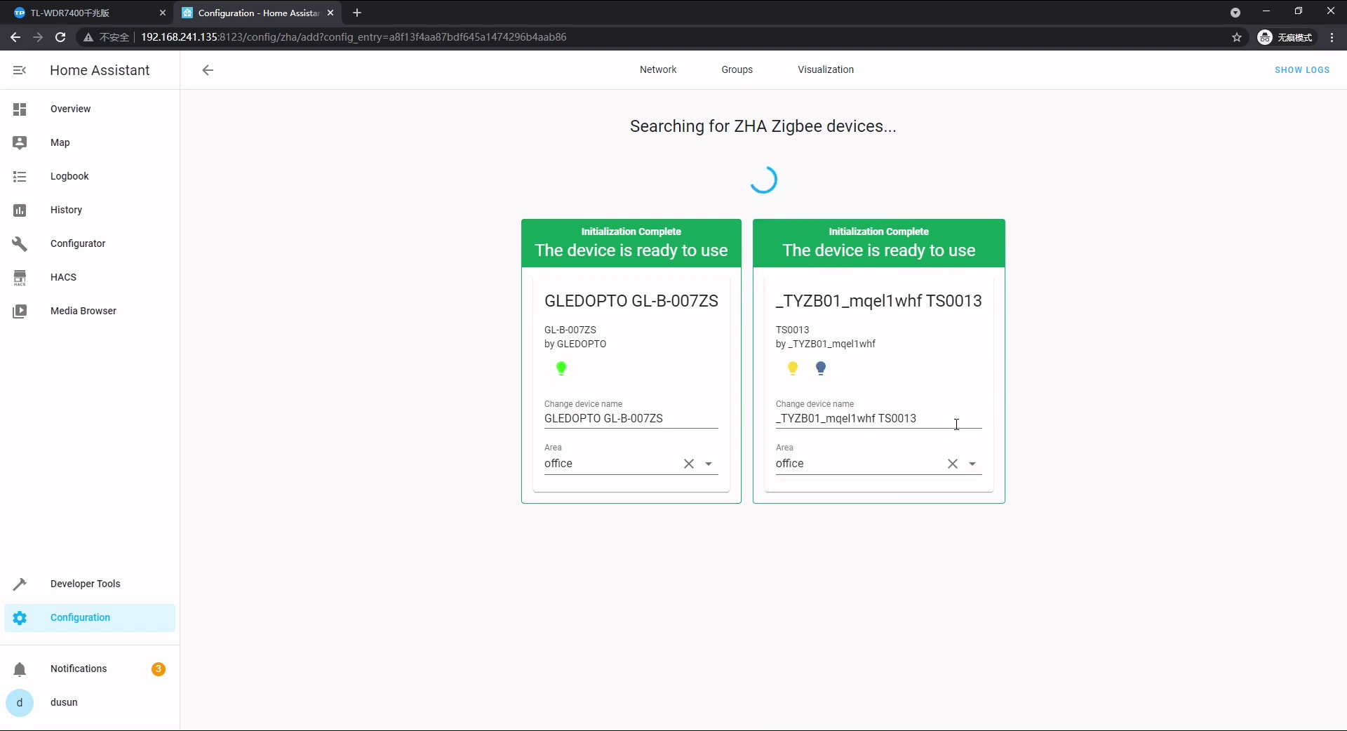
# Rename the devices 'bulb' and 'switch', then open the Zigbee device list
pyautogui.moveTo(710, 423); pyautogui.dragTo(468, 423)
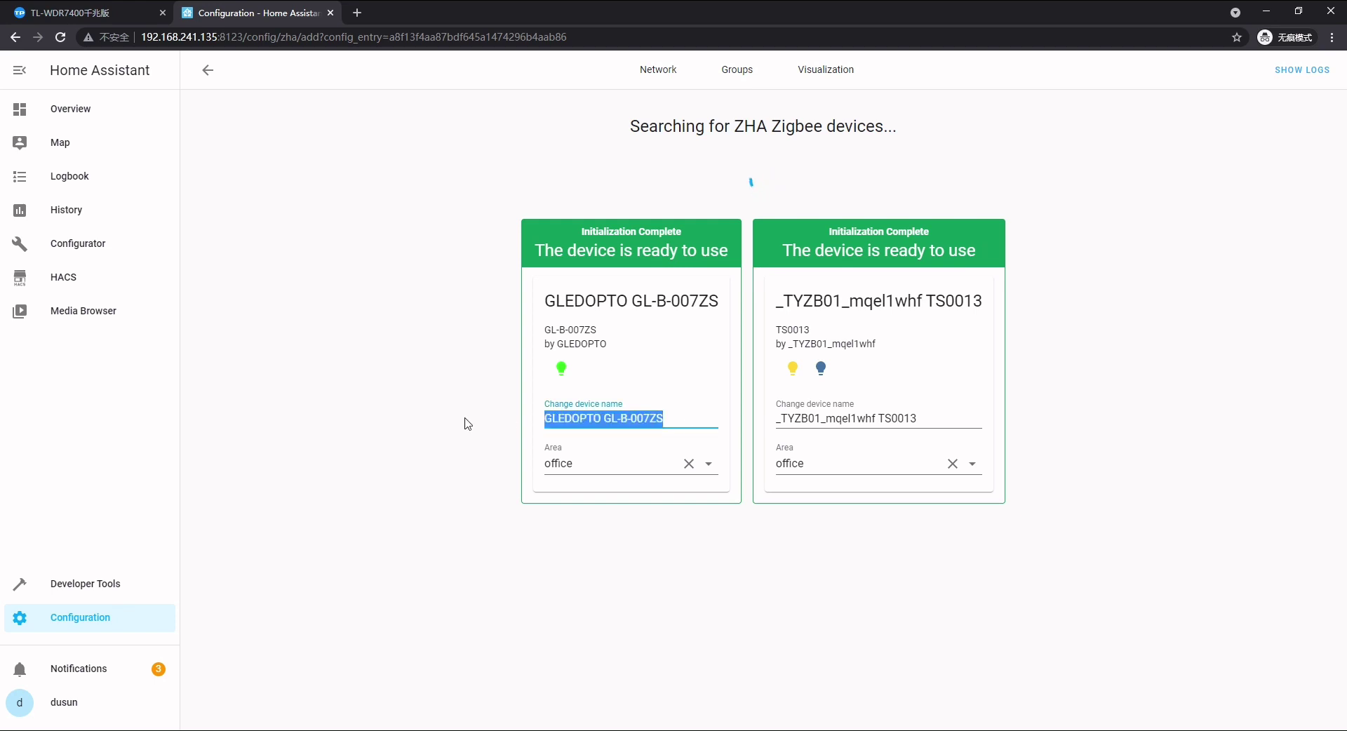
pyautogui.write('bulb')
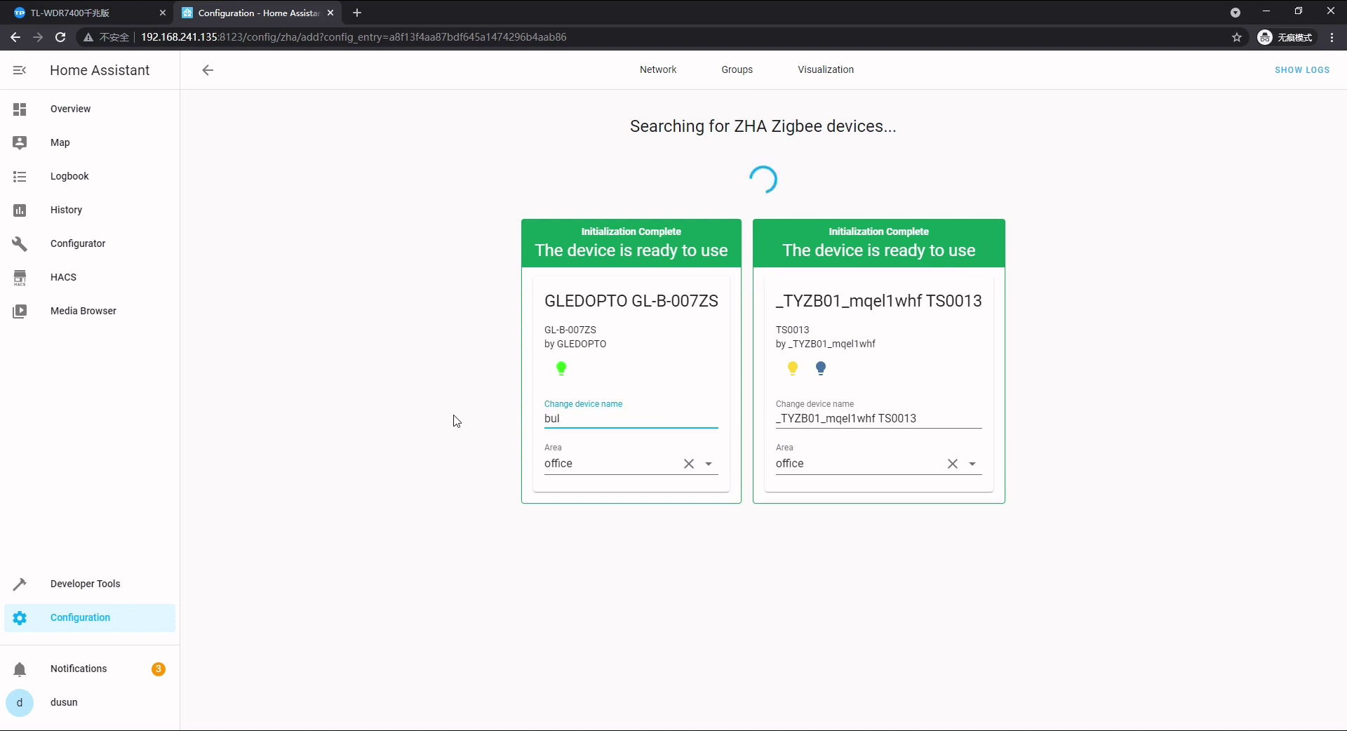
pyautogui.tripleClick(927, 423)
pyautogui.write('switch')
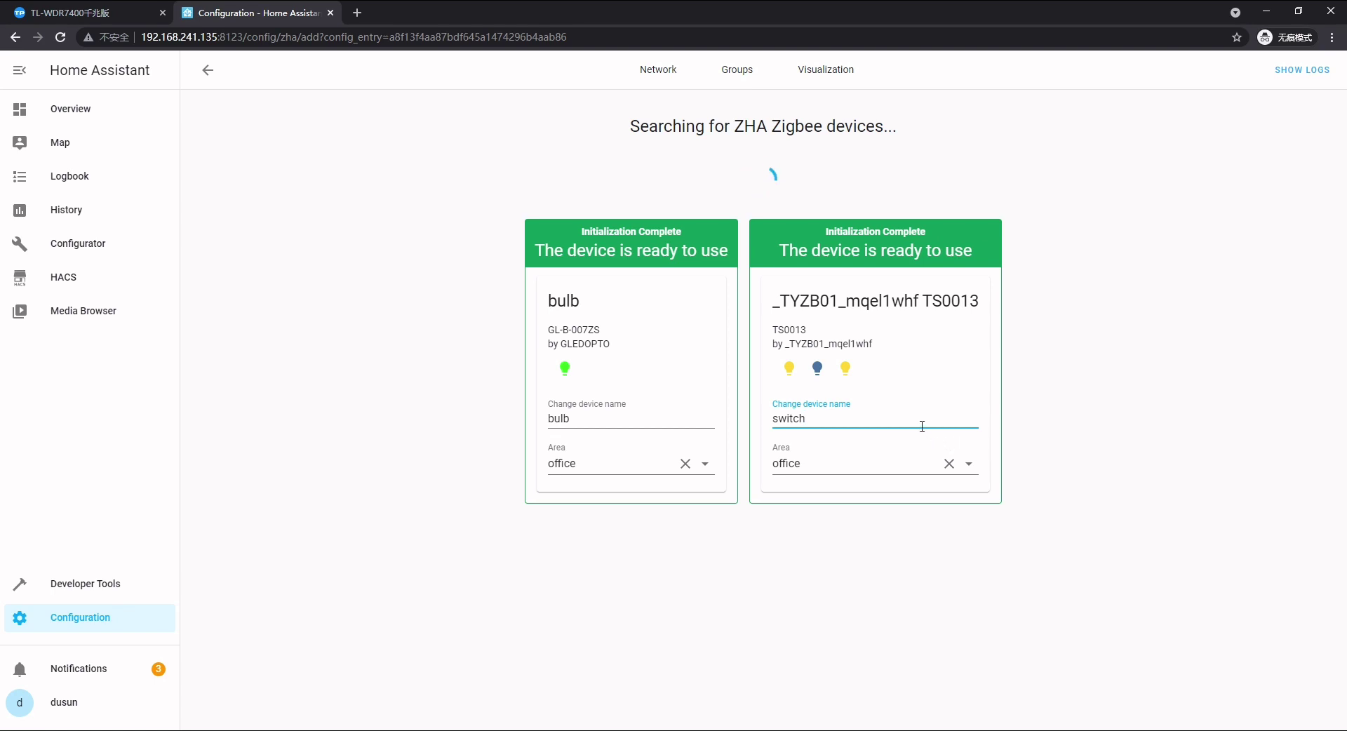
pyautogui.click(1031, 471)
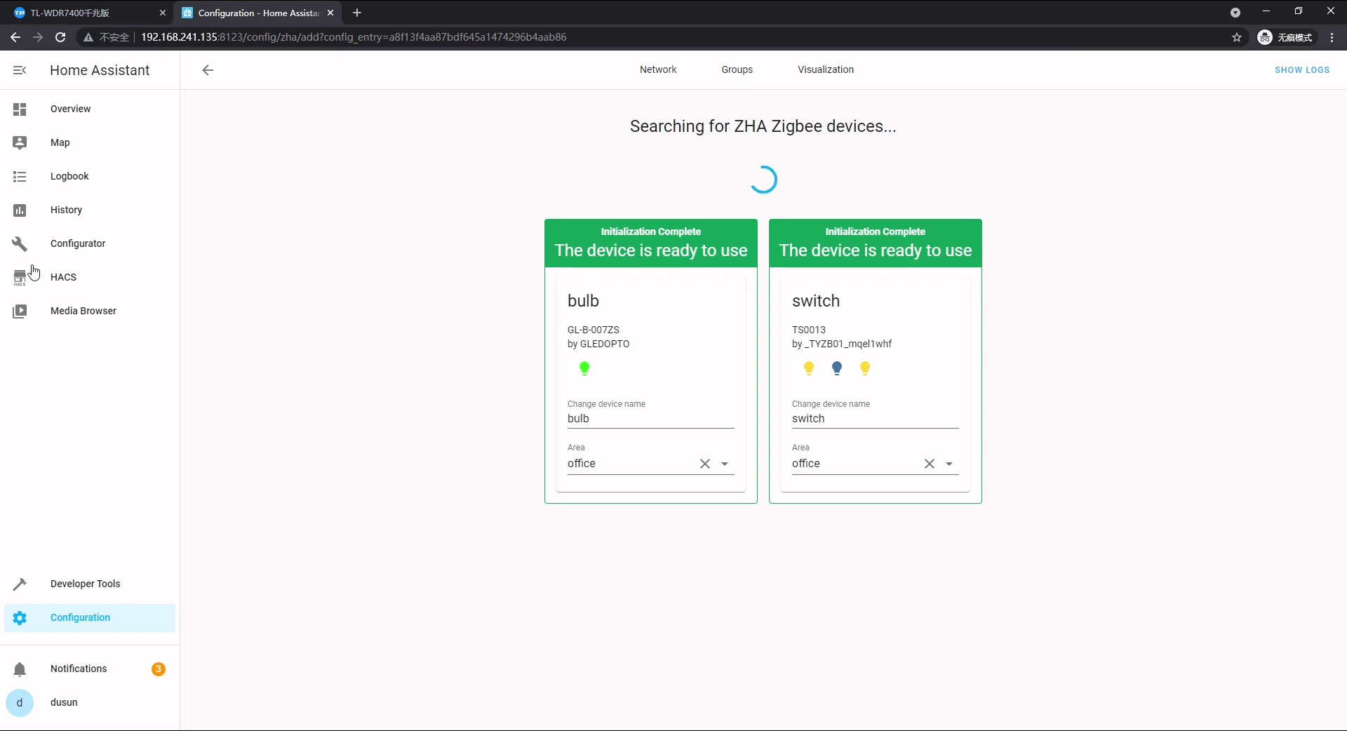
pyautogui.click(213, 83)
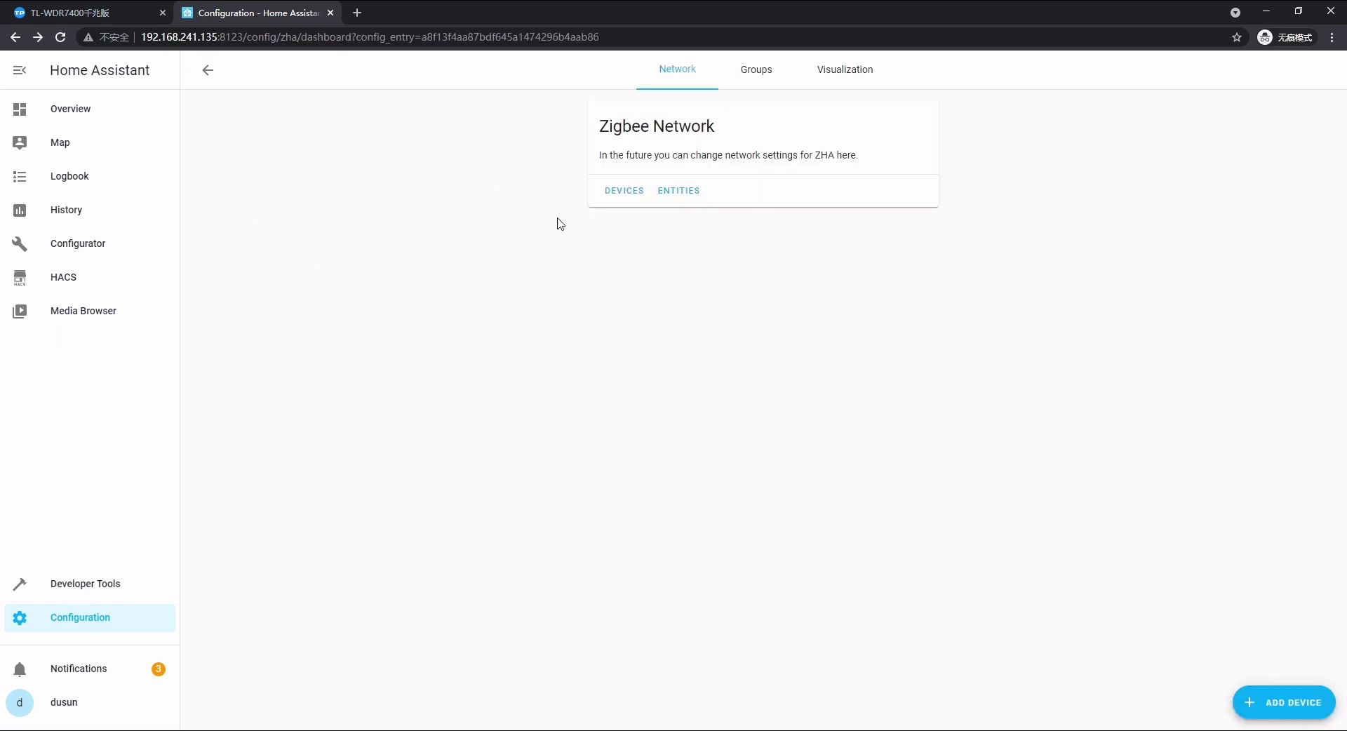
pyautogui.click(619, 194)
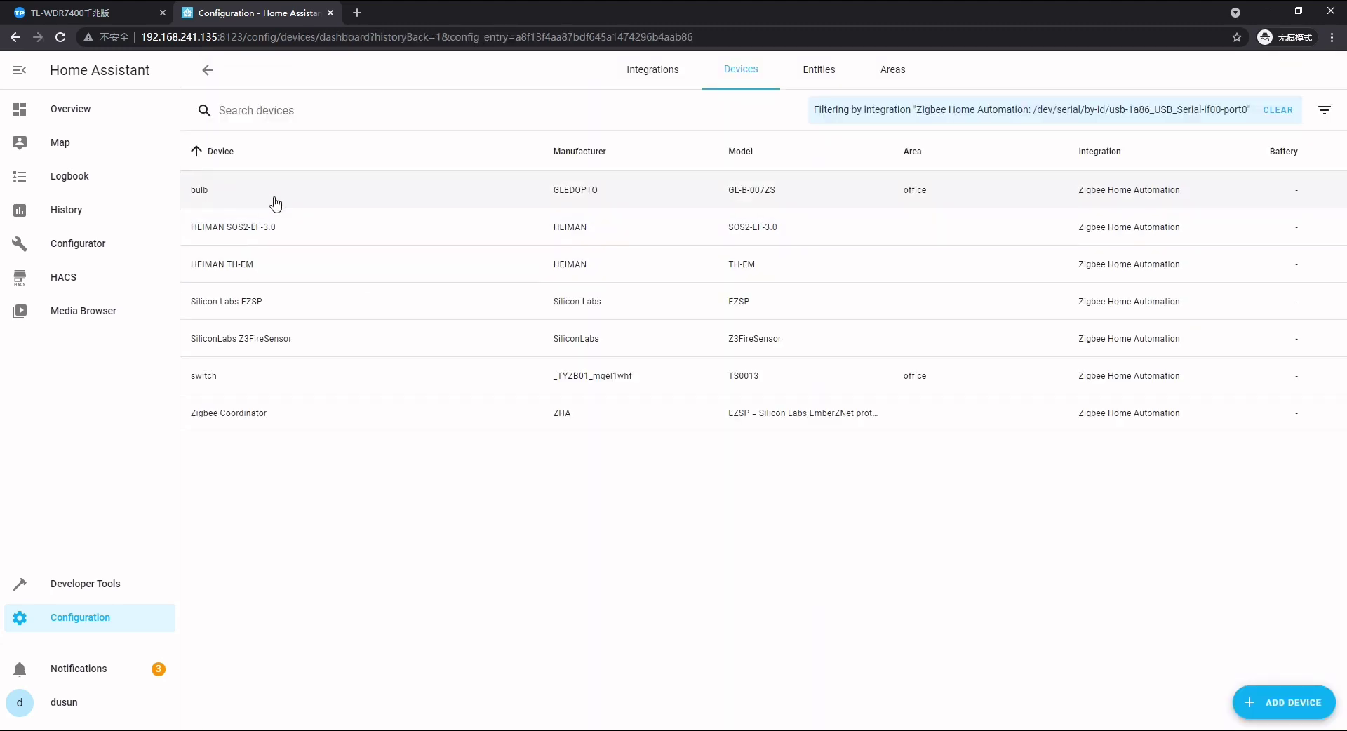